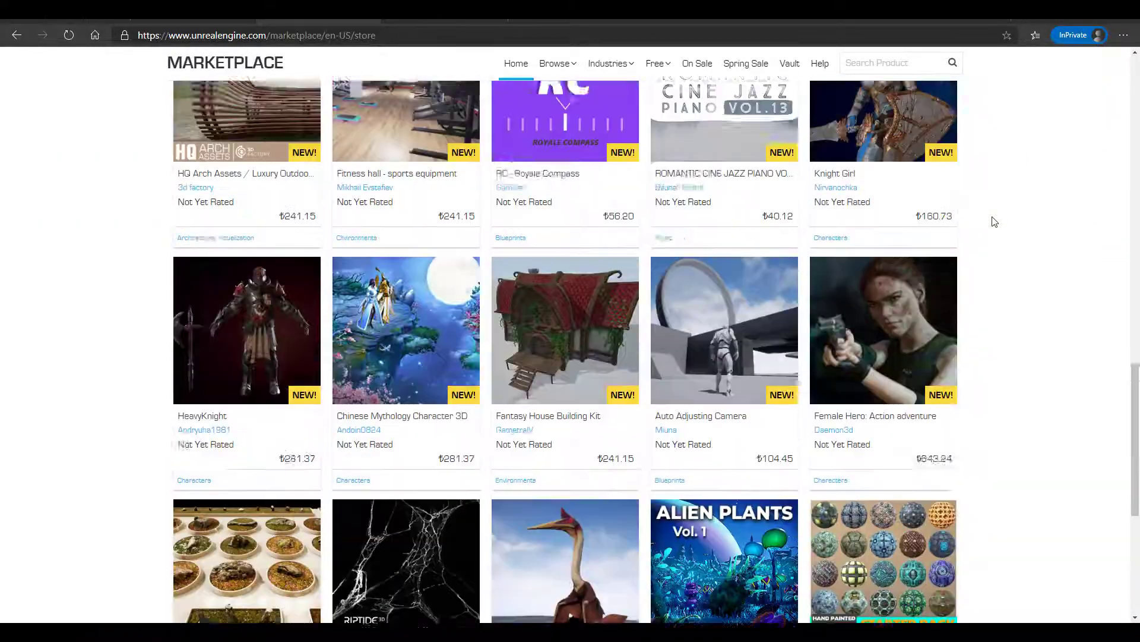
scroll(995, 222, up, 2)
Cycle through the Epic Store, blog, Marketplace and Spring Sale tabs, ending on Finding Funding.
key(ctrl+Tab)
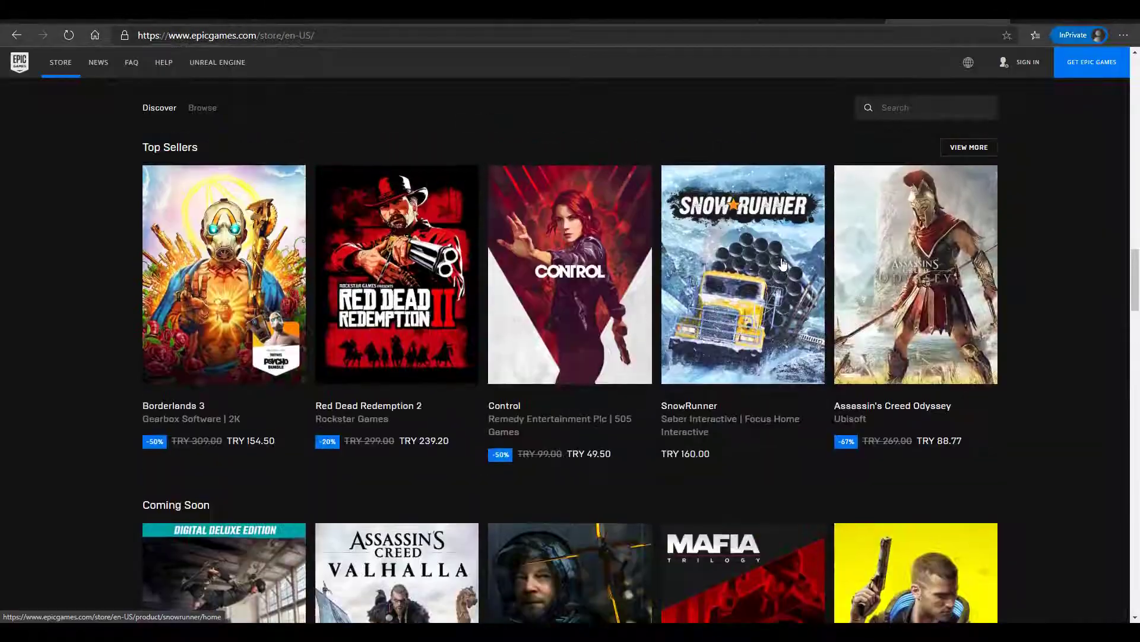
scroll(782, 263, down, 5)
scroll(783, 263, down, 4)
scroll(783, 263, down, 4)
scroll(783, 264, down, 2)
click(799, 22)
scroll(677, 305, down, 5)
scroll(677, 306, down, 5)
scroll(677, 306, down, 5)
scroll(678, 307, down, 5)
scroll(678, 307, down, 4)
click(688, 22)
scroll(638, 283, down, 5)
scroll(637, 284, down, 5)
scroll(637, 283, down, 5)
scroll(624, 268, down, 5)
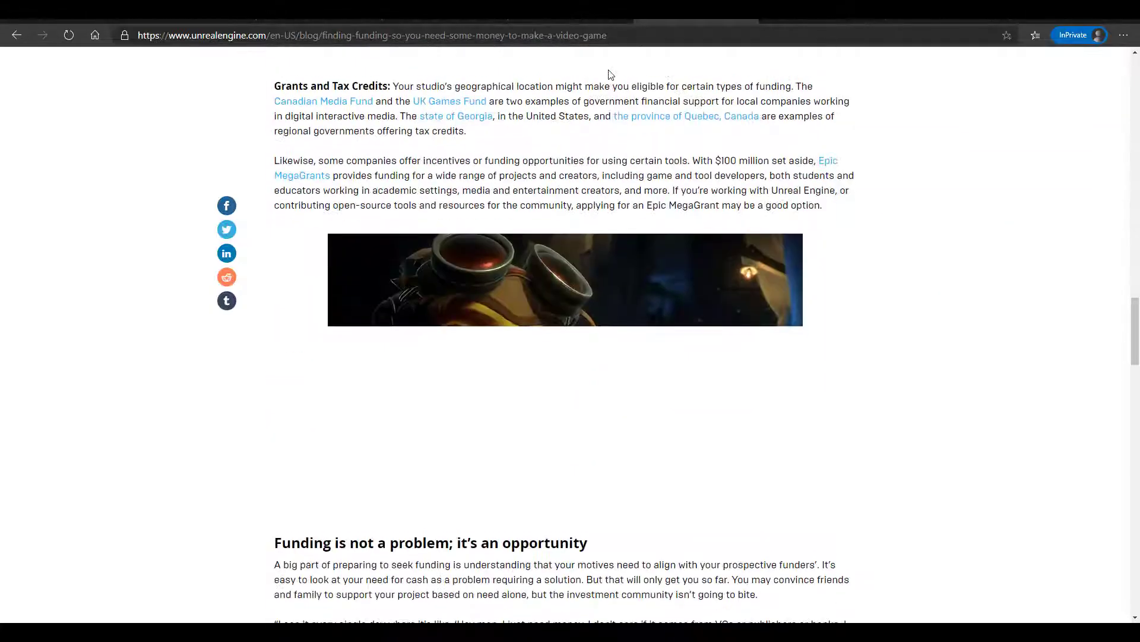
click(570, 21)
scroll(534, 223, down, 5)
scroll(534, 223, down, 3)
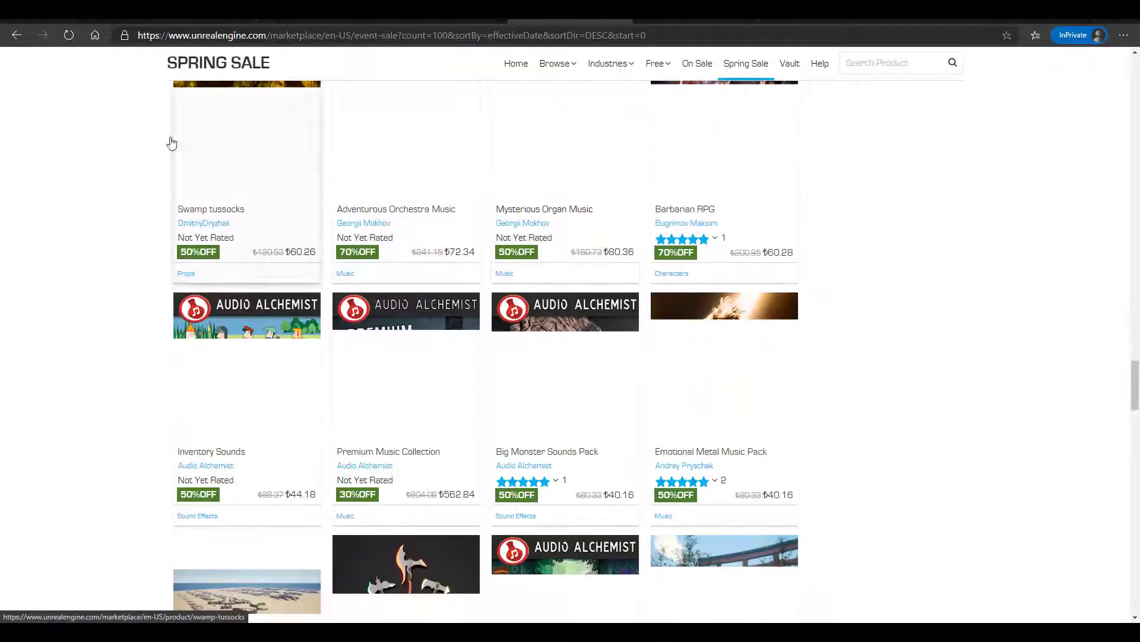
click(341, 20)
scroll(570, 313, down, 2)
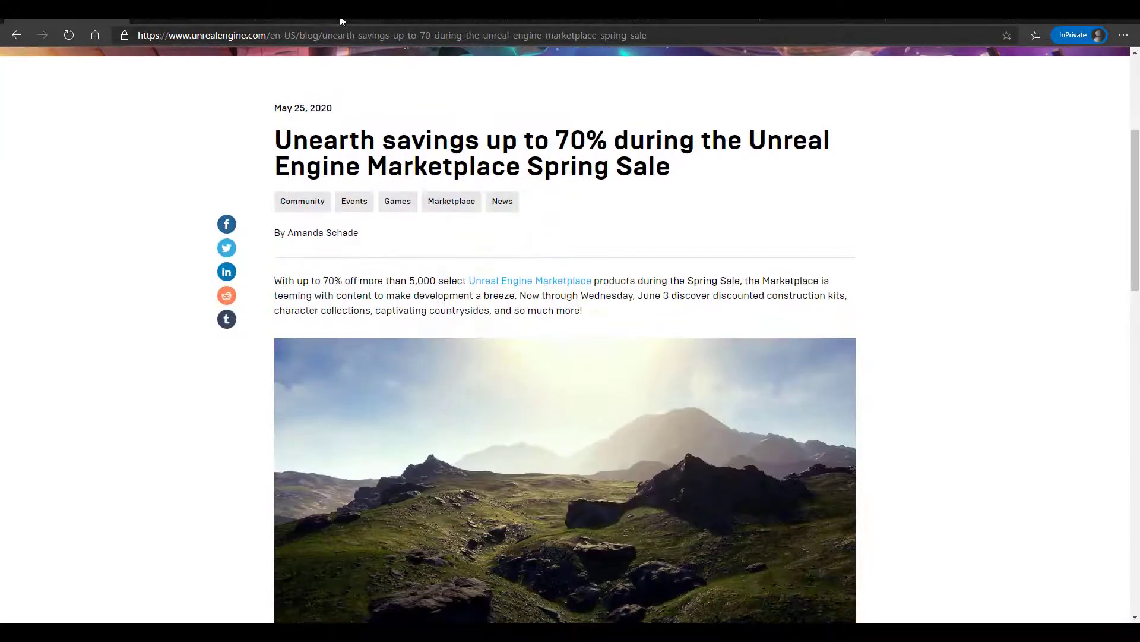
click(236, 20)
scroll(570, 312, down, 3)
scroll(571, 312, down, 3)
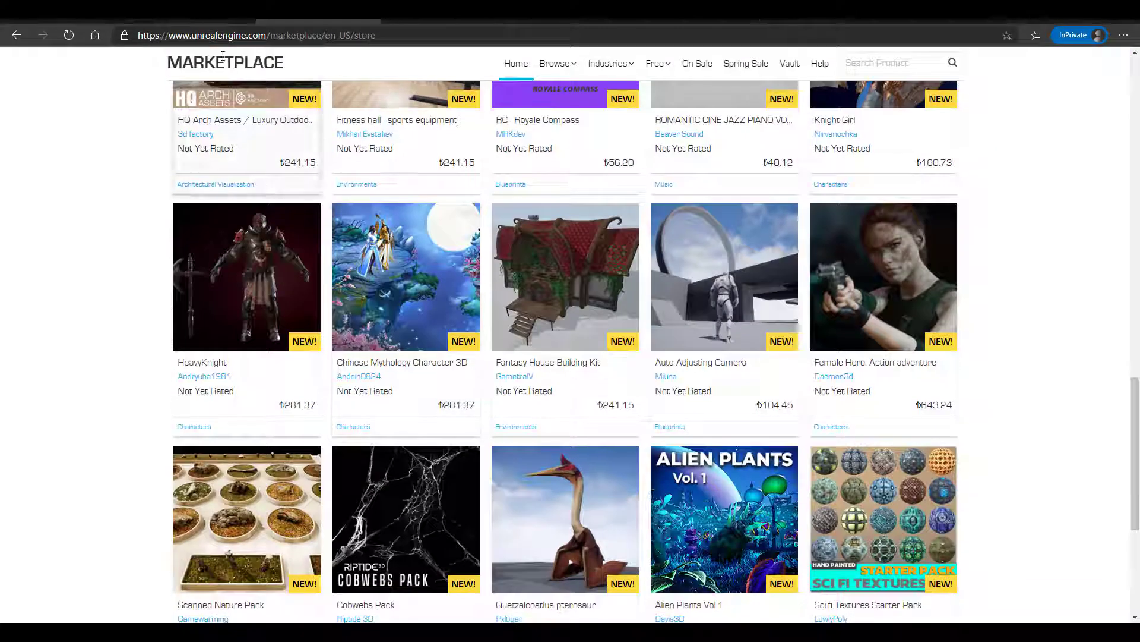
click(237, 21)
scroll(570, 311, down, 2)
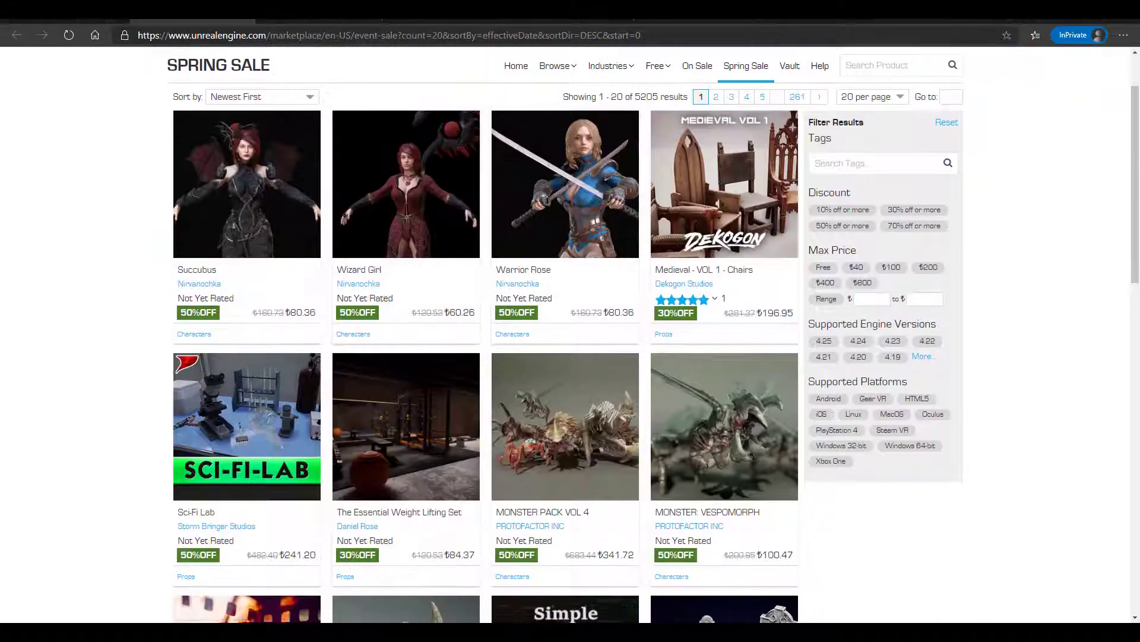
click(642, 20)
scroll(782, 335, down, 3)
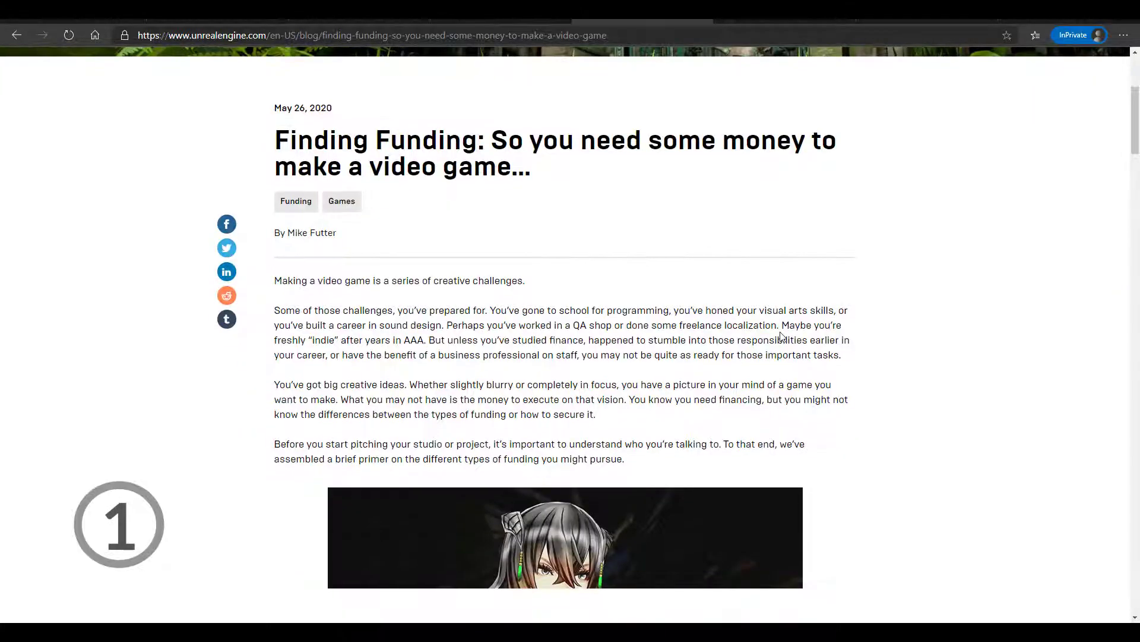
scroll(781, 335, up, 1)
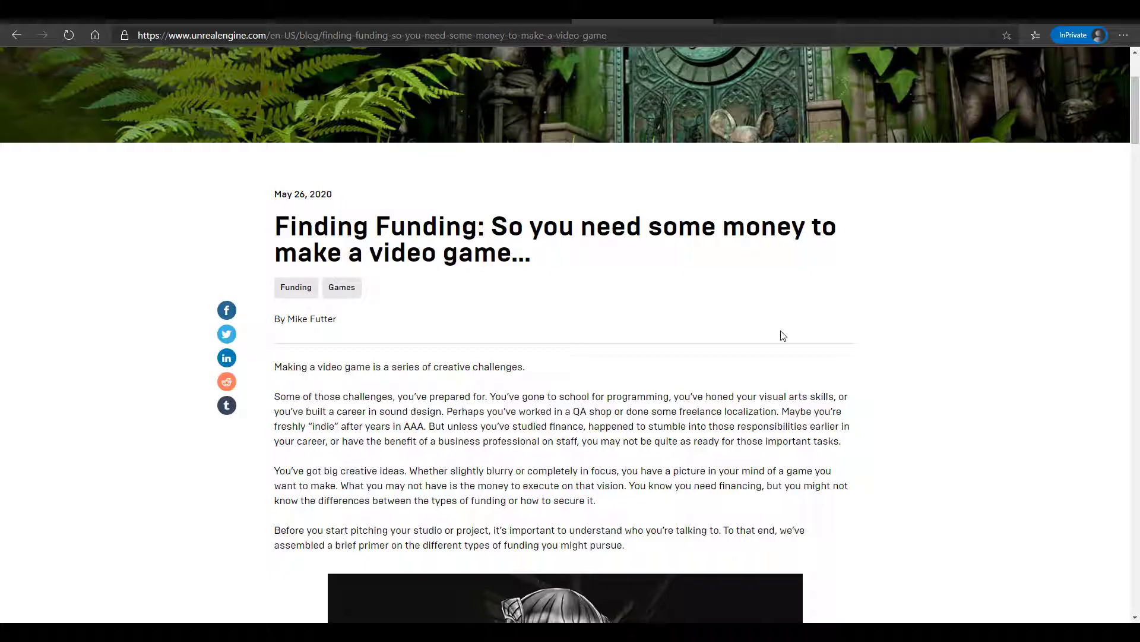
scroll(782, 336, down, 2)
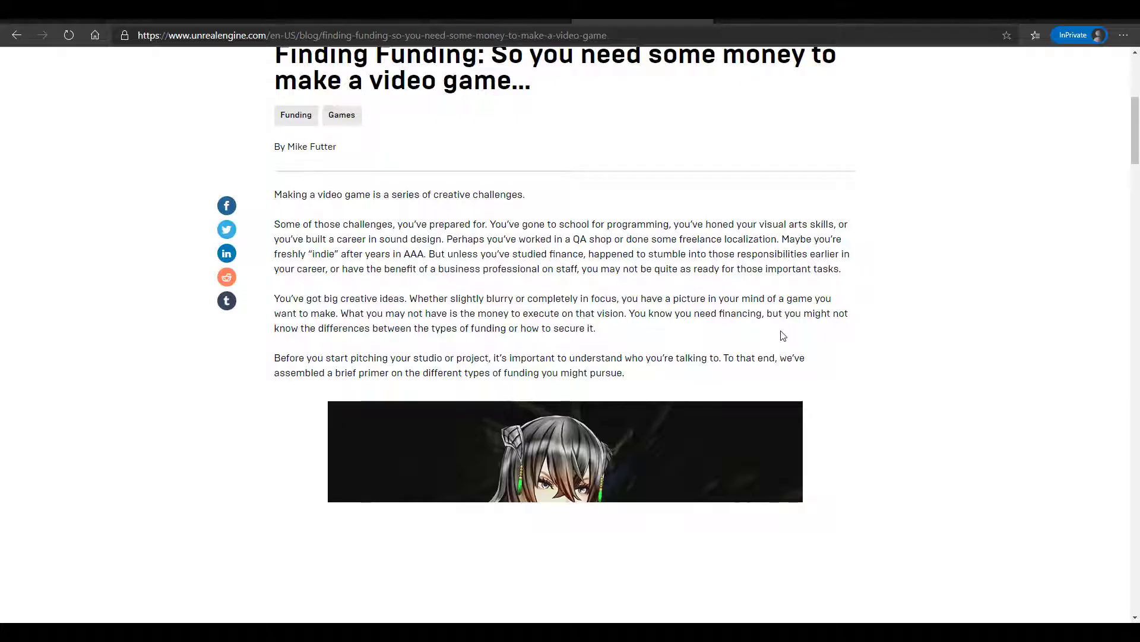
scroll(783, 335, down, 2)
scroll(783, 335, down, 1)
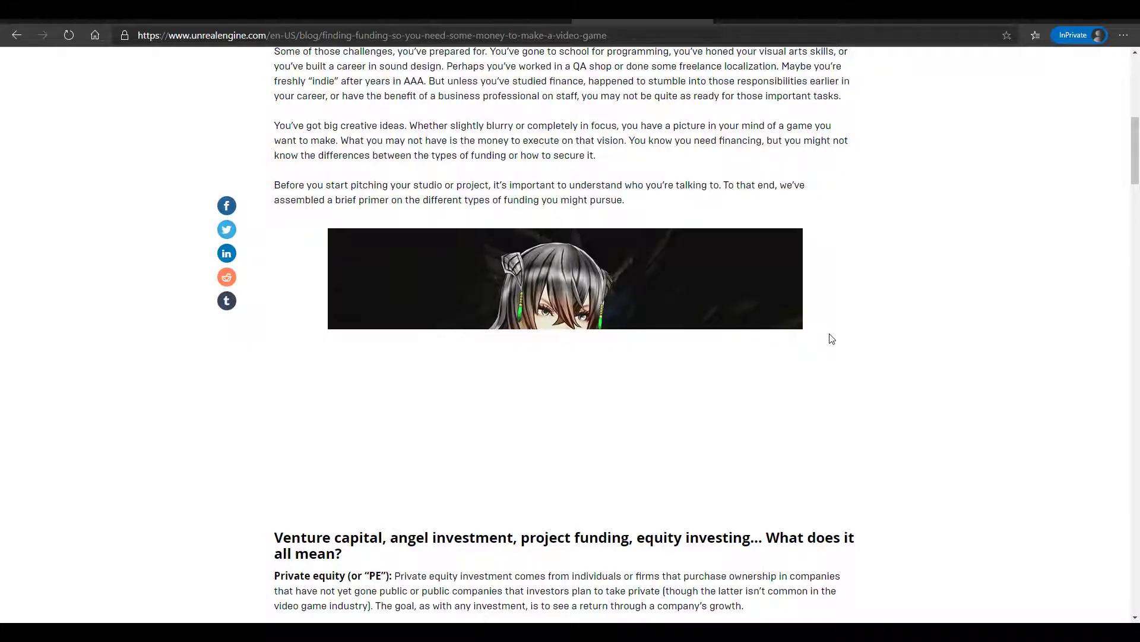
scroll(830, 340, up, 2)
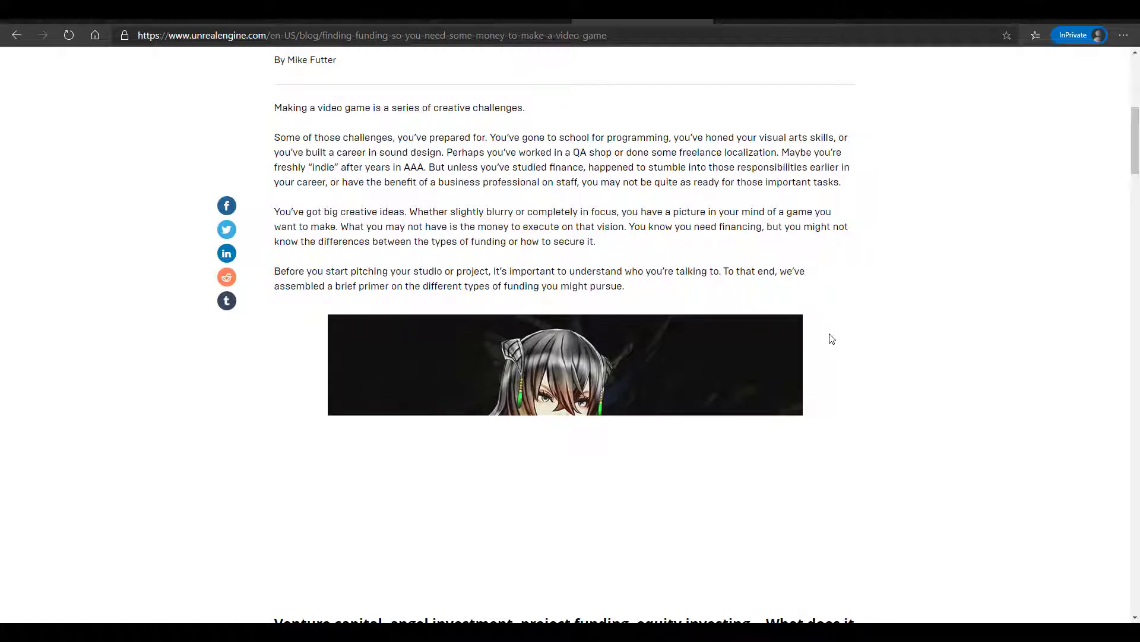
scroll(831, 339, down, 2)
scroll(834, 337, up, 3)
scroll(835, 334, down, 1)
scroll(835, 335, down, 2)
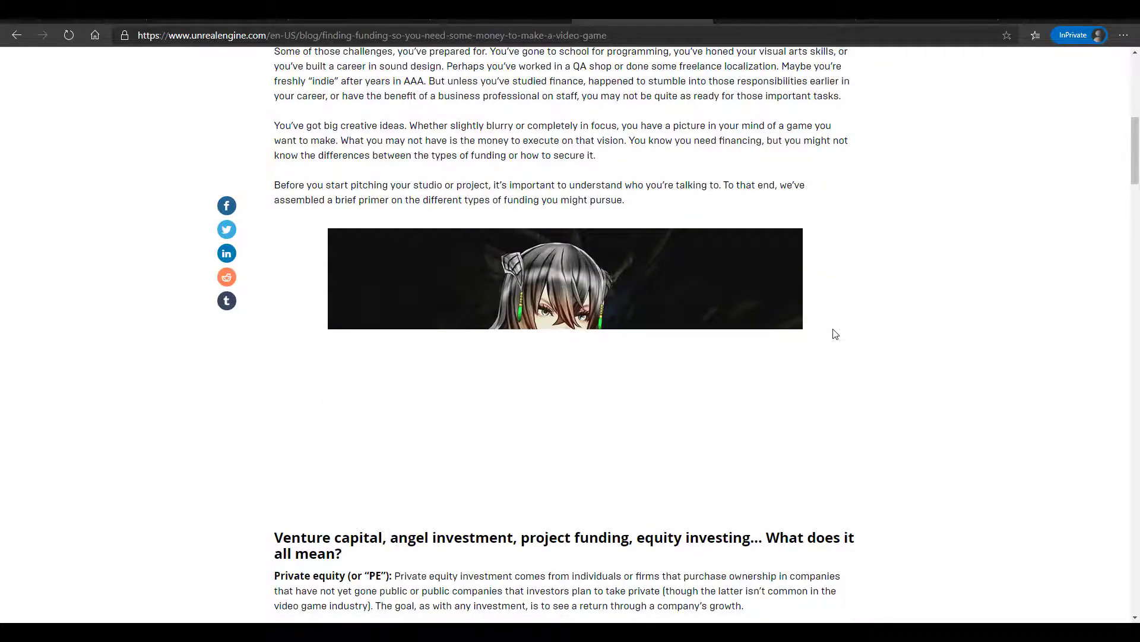
scroll(835, 334, down, 3)
scroll(835, 334, down, 2)
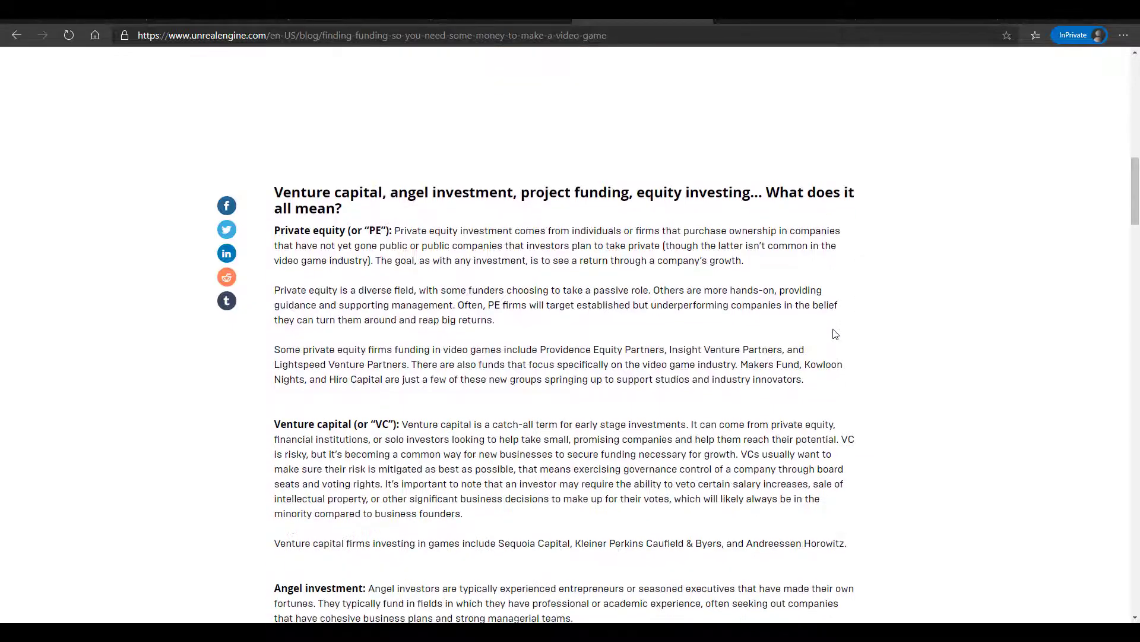
scroll(835, 334, down, 2)
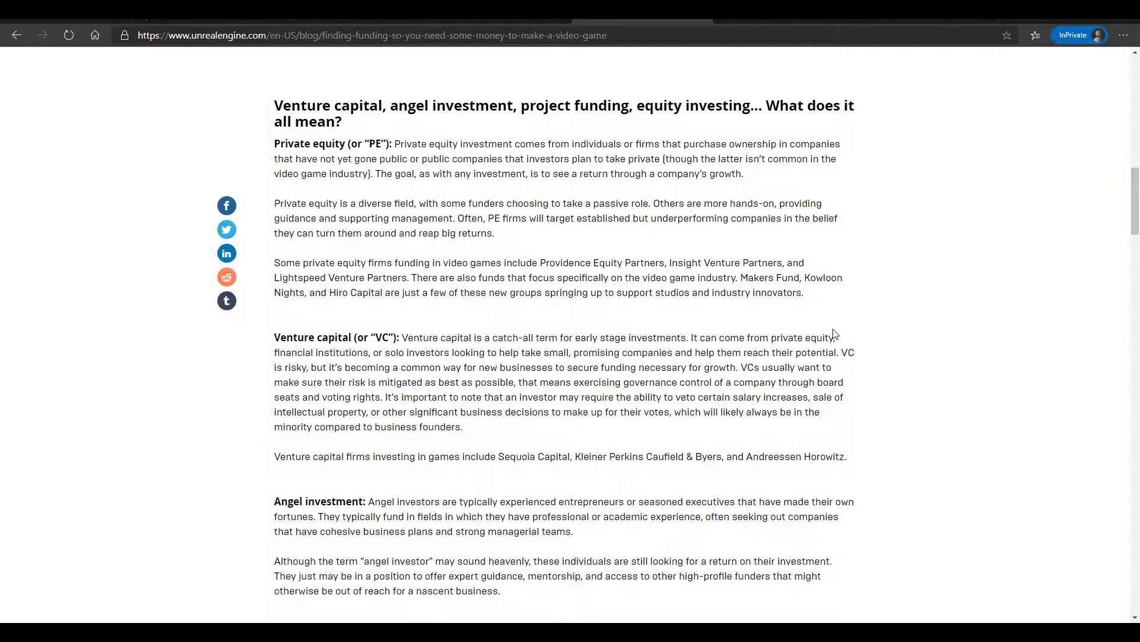
scroll(836, 334, down, 4)
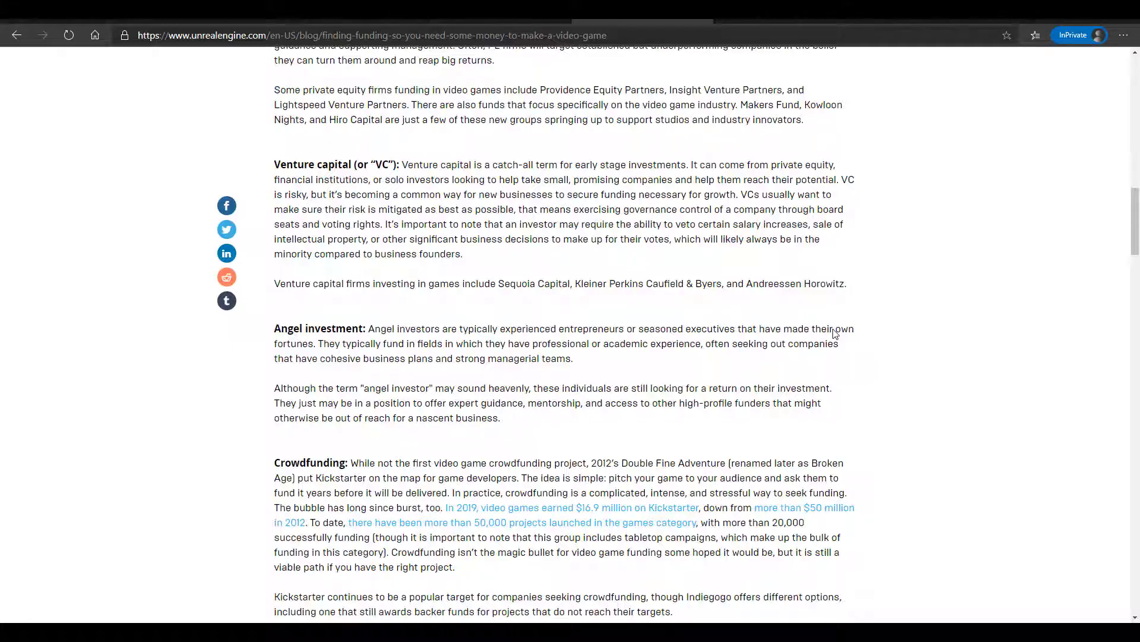
scroll(835, 334, up, 2)
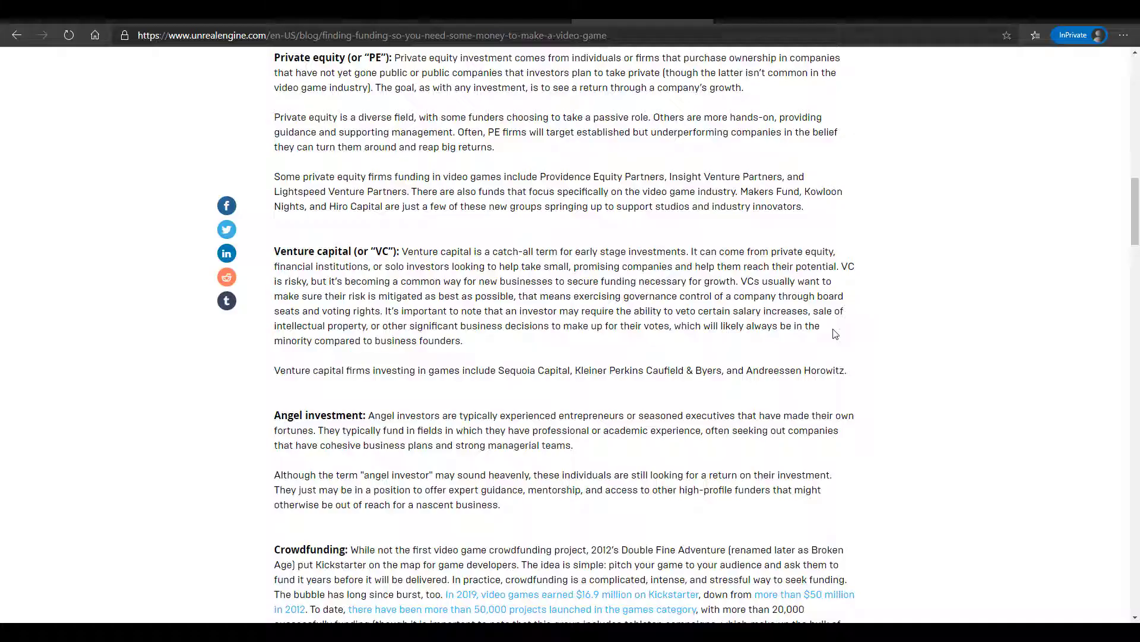
scroll(835, 334, down, 5)
scroll(835, 335, down, 5)
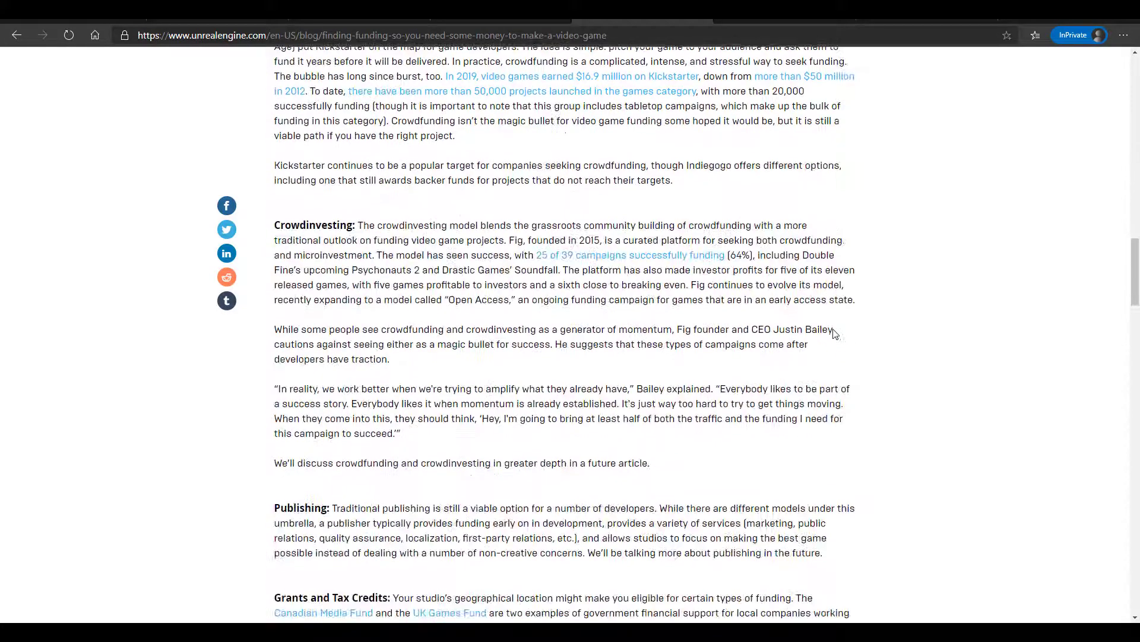
scroll(835, 334, down, 3)
scroll(835, 334, down, 1)
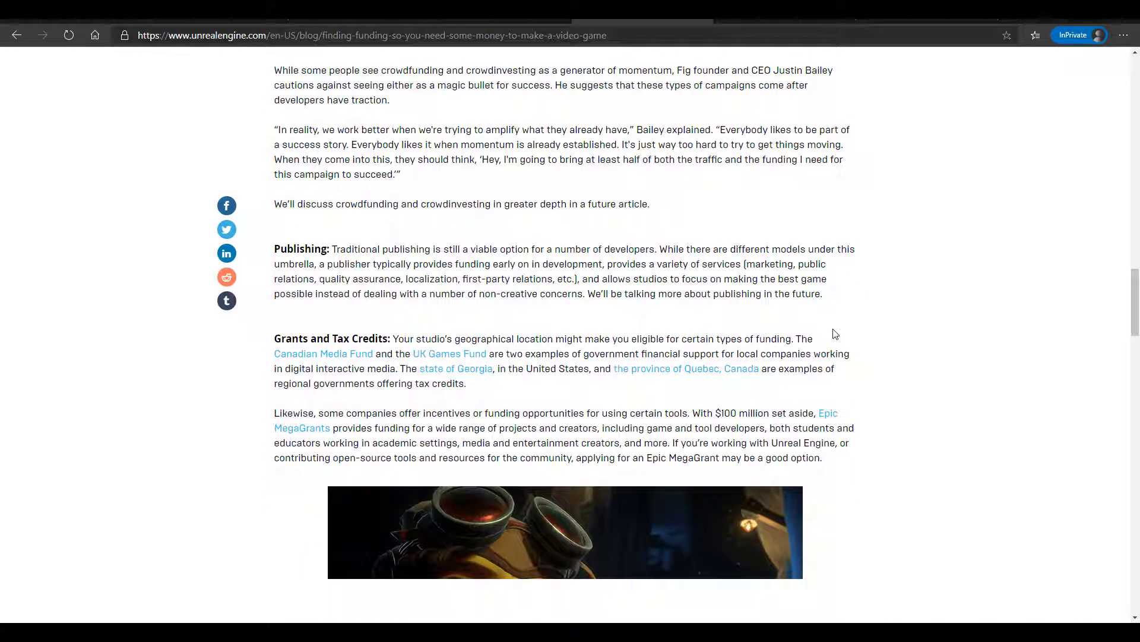
scroll(835, 334, down, 1)
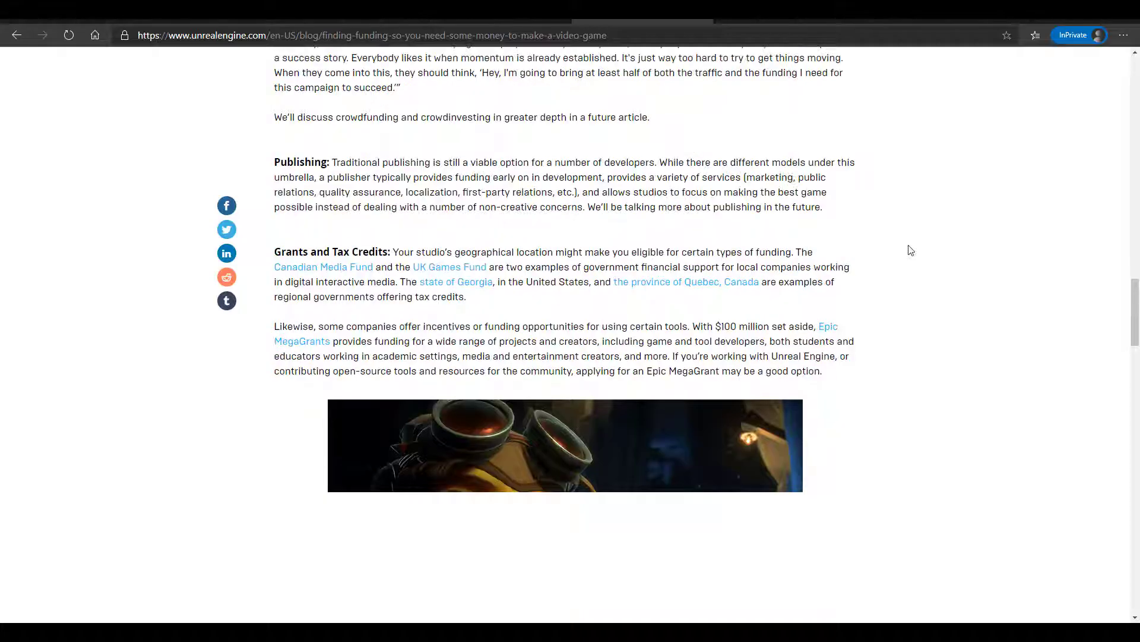
scroll(910, 247, down, 2)
scroll(910, 248, down, 1)
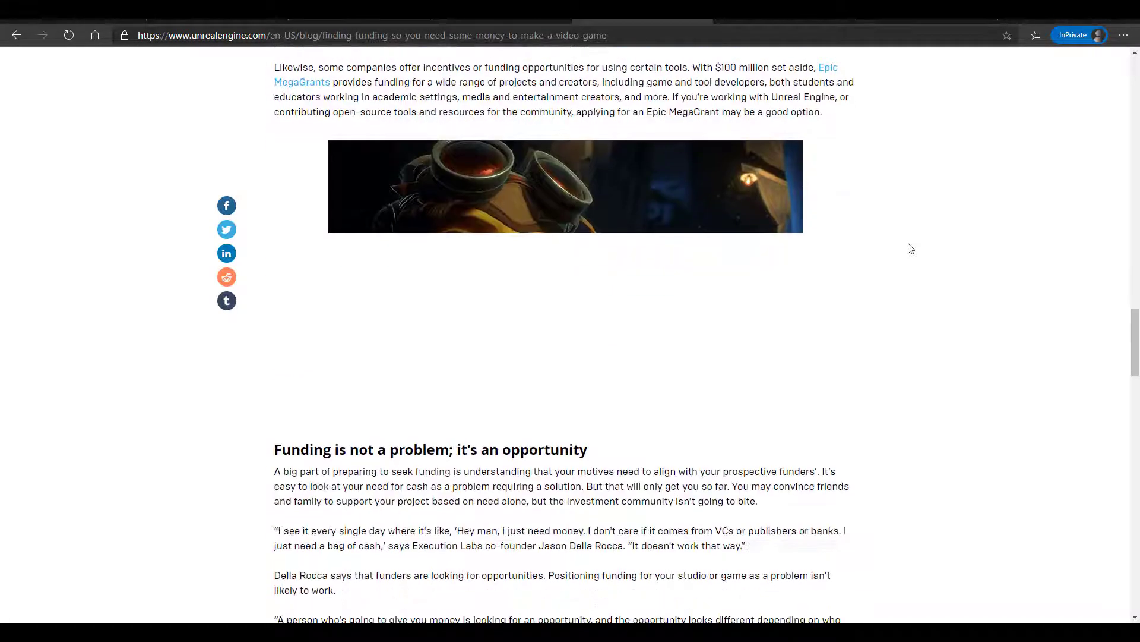
scroll(910, 247, down, 1)
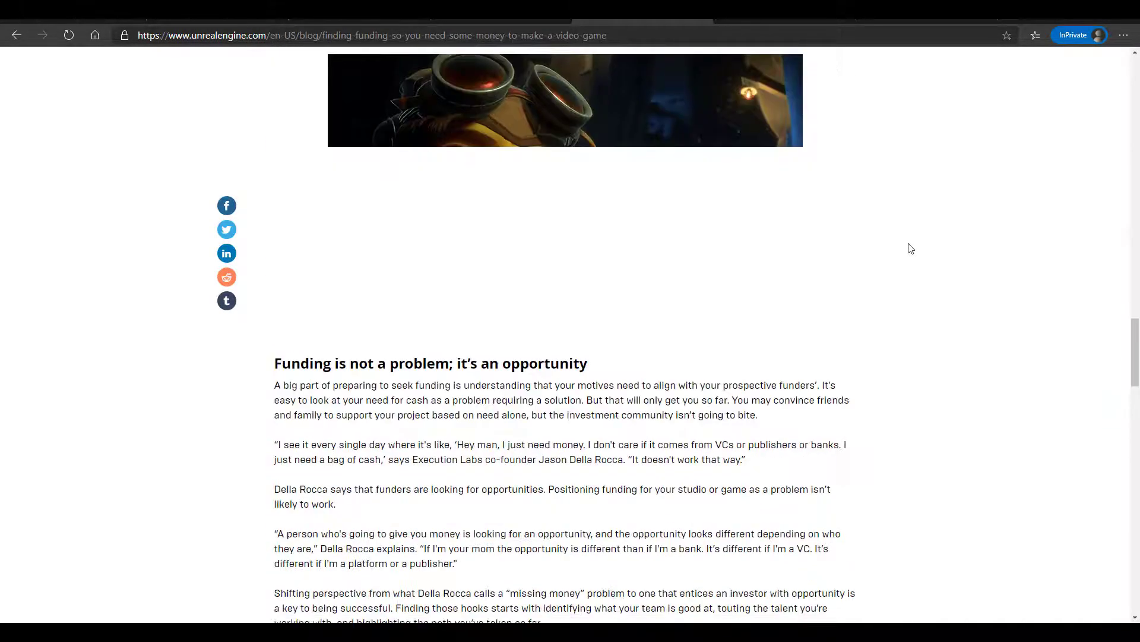
scroll(909, 249, down, 1)
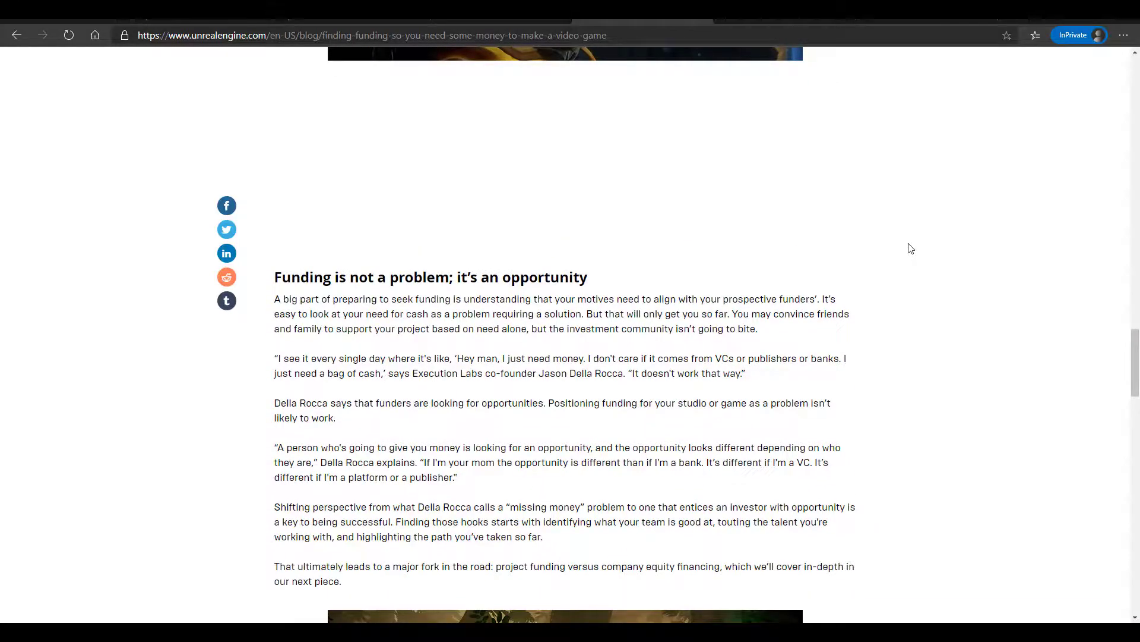
scroll(910, 249, down, 3)
scroll(909, 249, up, 3)
scroll(910, 248, down, 3)
scroll(909, 248, down, 4)
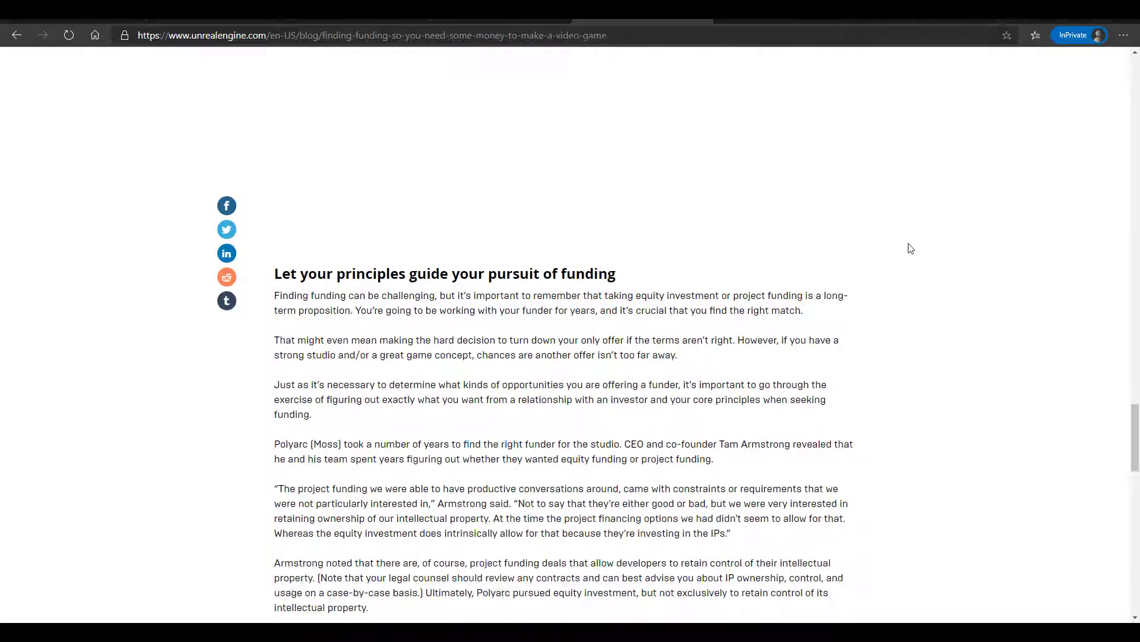
scroll(910, 248, down, 3)
scroll(909, 248, up, 4)
scroll(909, 248, up, 4)
scroll(910, 248, up, 4)
scroll(910, 248, up, 4)
scroll(910, 248, up, 2)
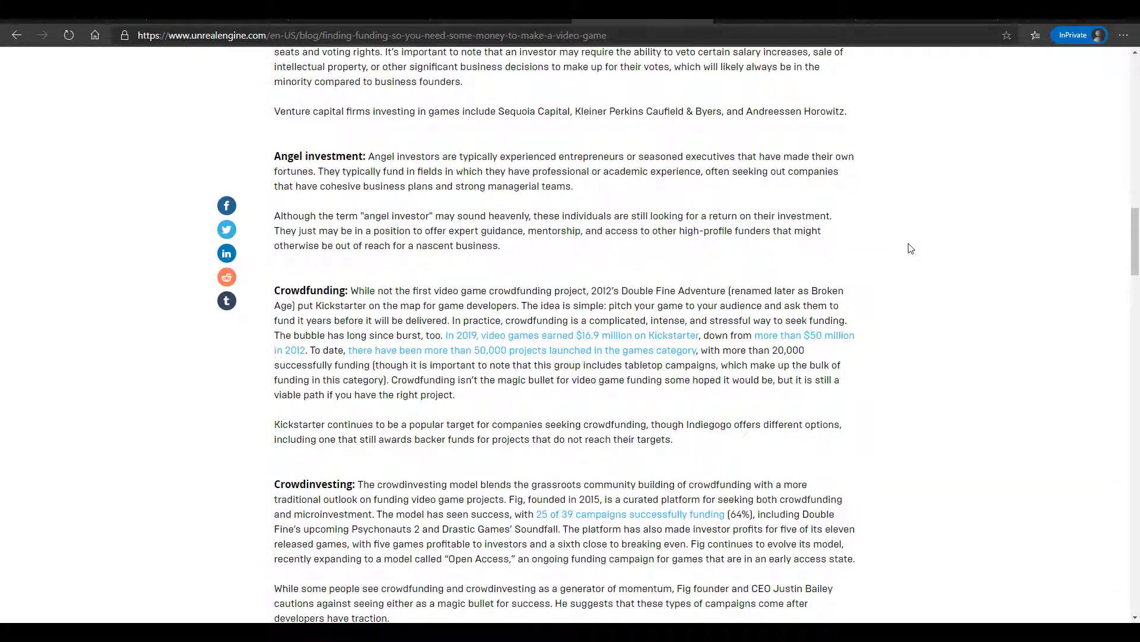
scroll(909, 249, up, 3)
scroll(910, 247, up, 2)
scroll(910, 247, up, 2)
scroll(910, 248, up, 5)
scroll(910, 249, up, 4)
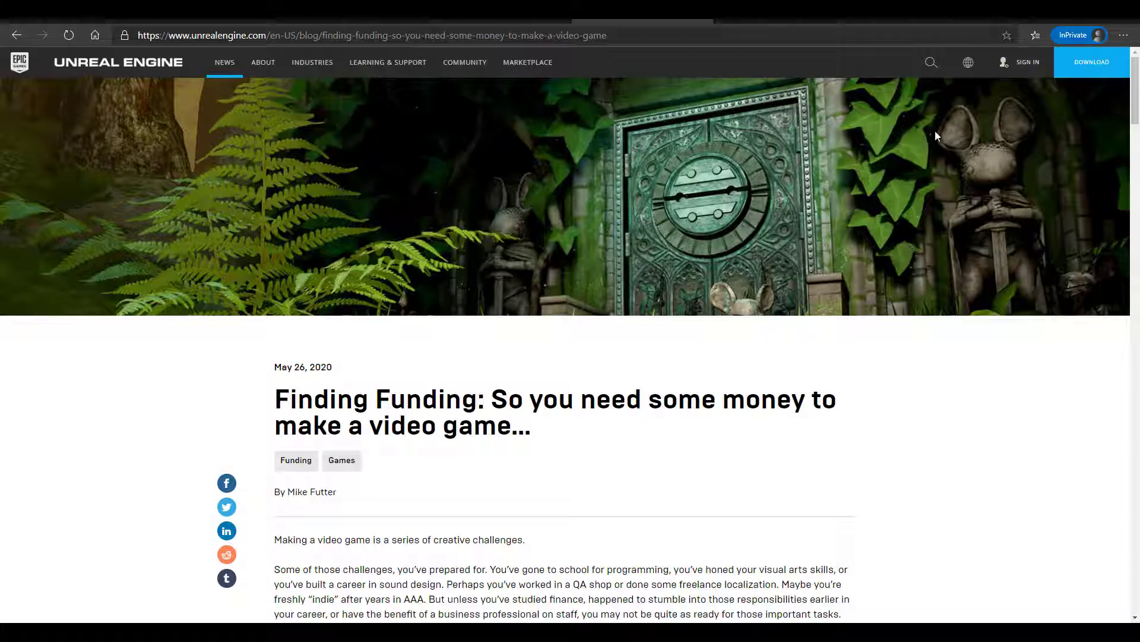
Switch to the Epic Games Store tab with Mega Sale 2020 and free Civilization VI.
click(945, 20)
scroll(811, 225, up, 5)
scroll(812, 225, up, 5)
scroll(812, 225, up, 5)
scroll(812, 226, up, 5)
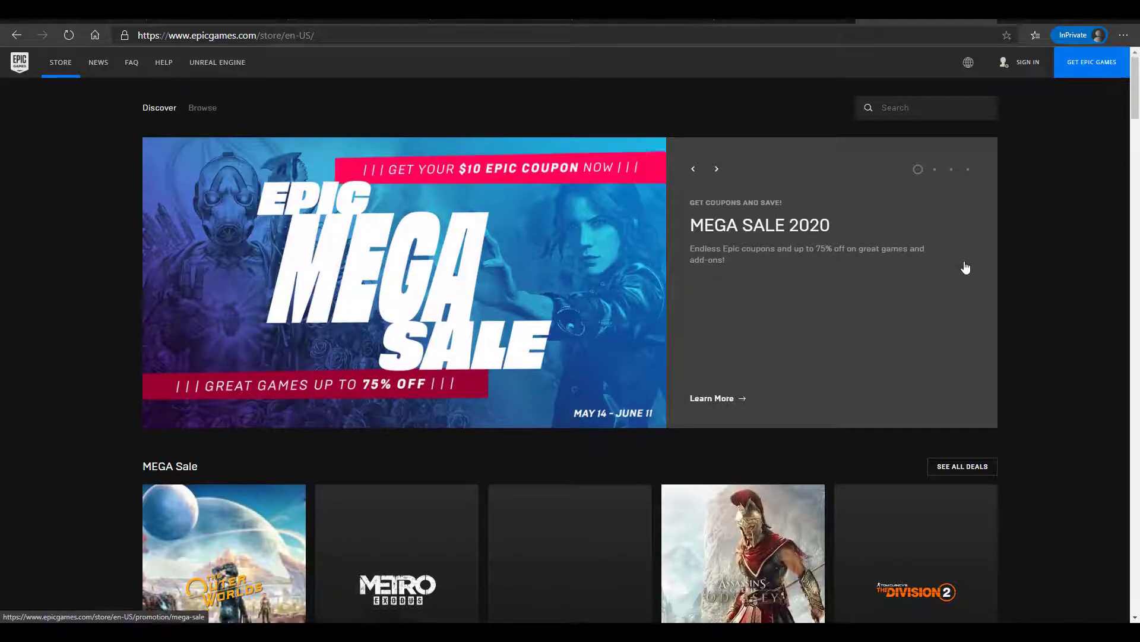
scroll(962, 265, down, 4)
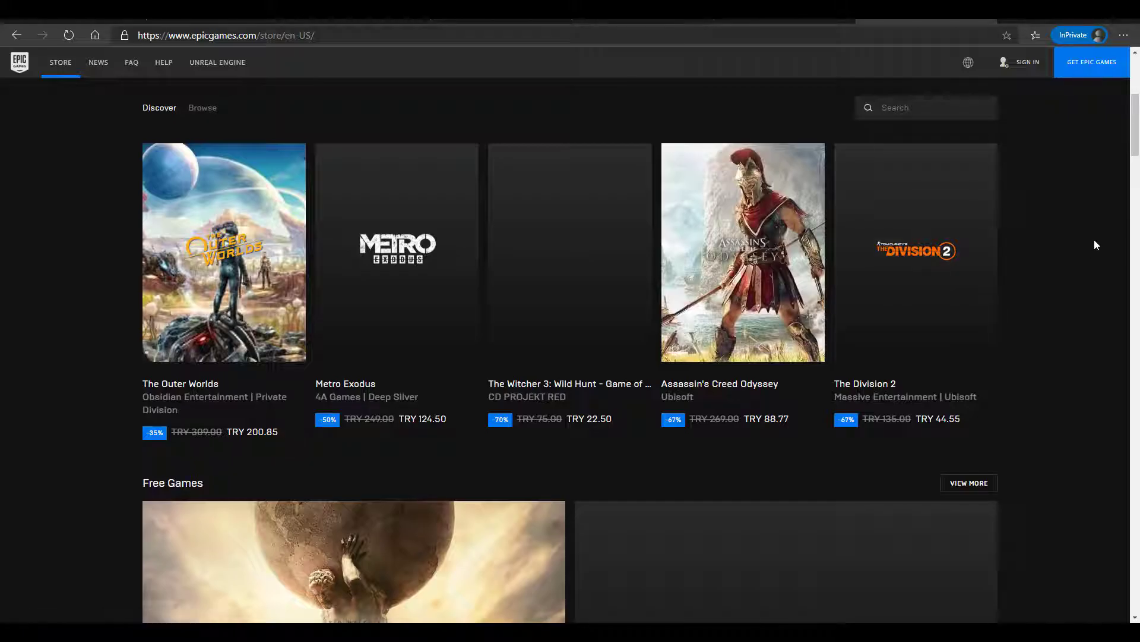
scroll(1095, 246, down, 4)
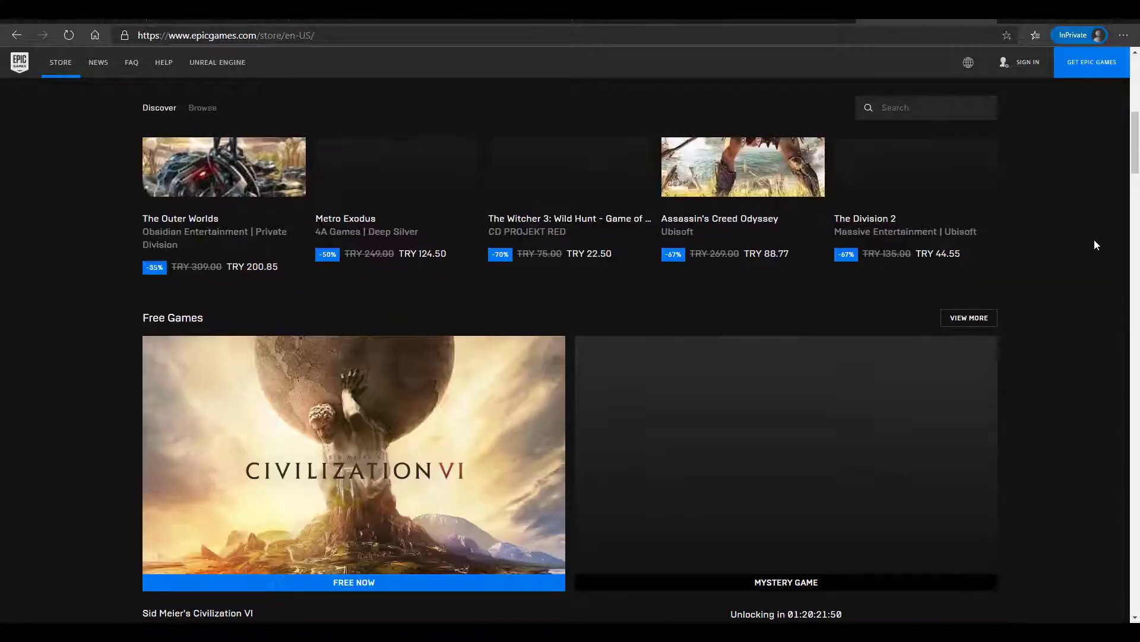
scroll(1094, 240, up, 1)
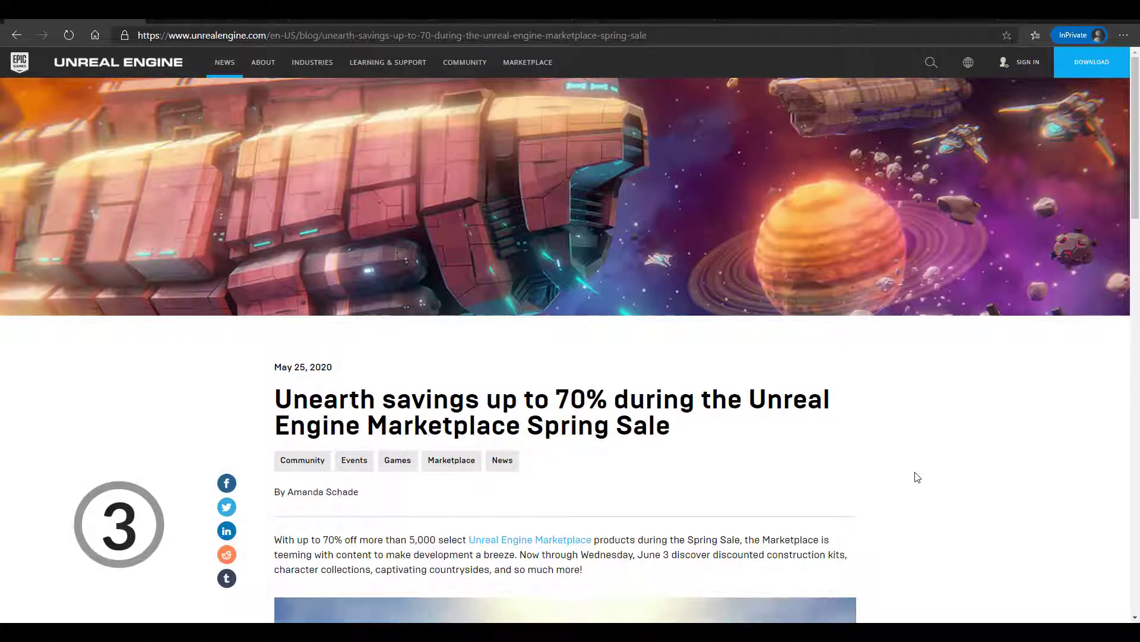
scroll(918, 479, down, 3)
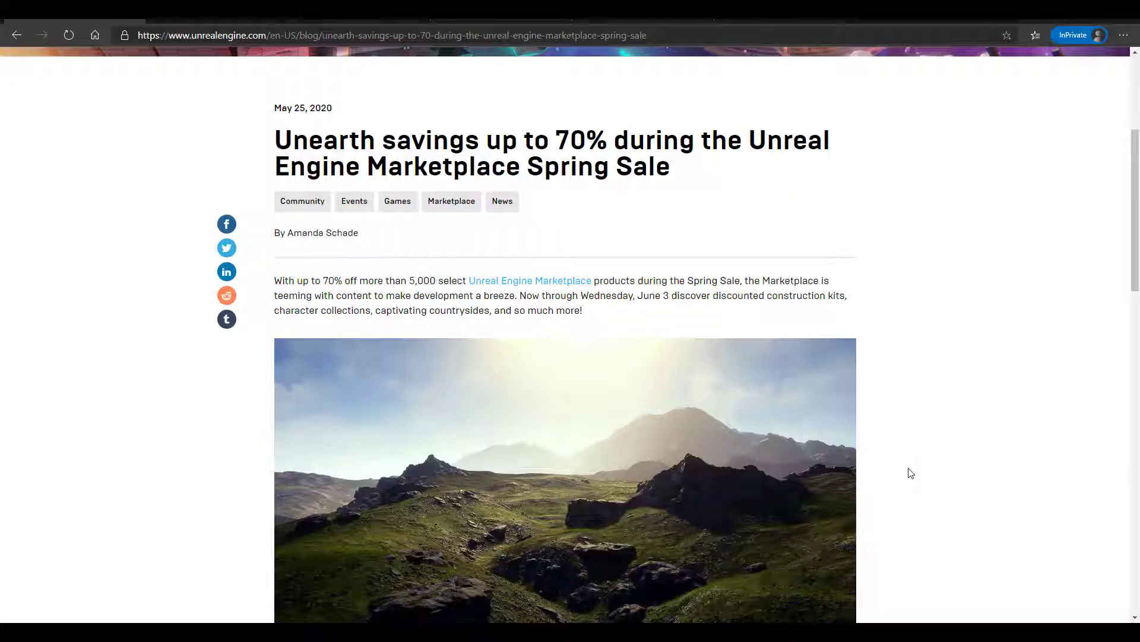
Switch to the Marketplace store tab showing Showcase and Free For The Month items.
click(213, 18)
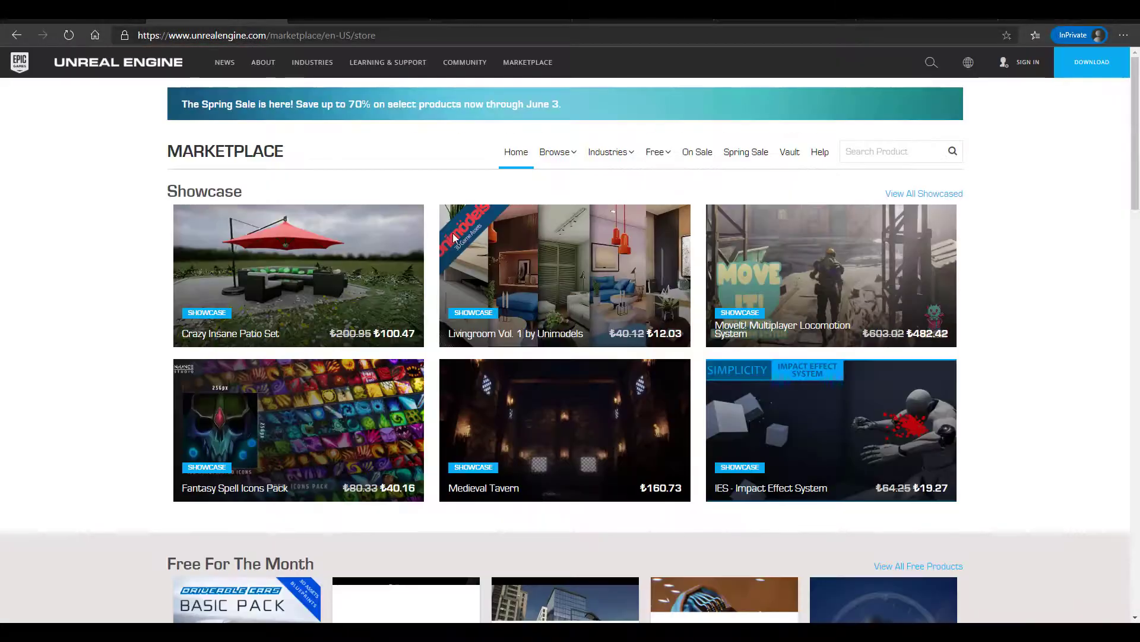
scroll(748, 328, down, 4)
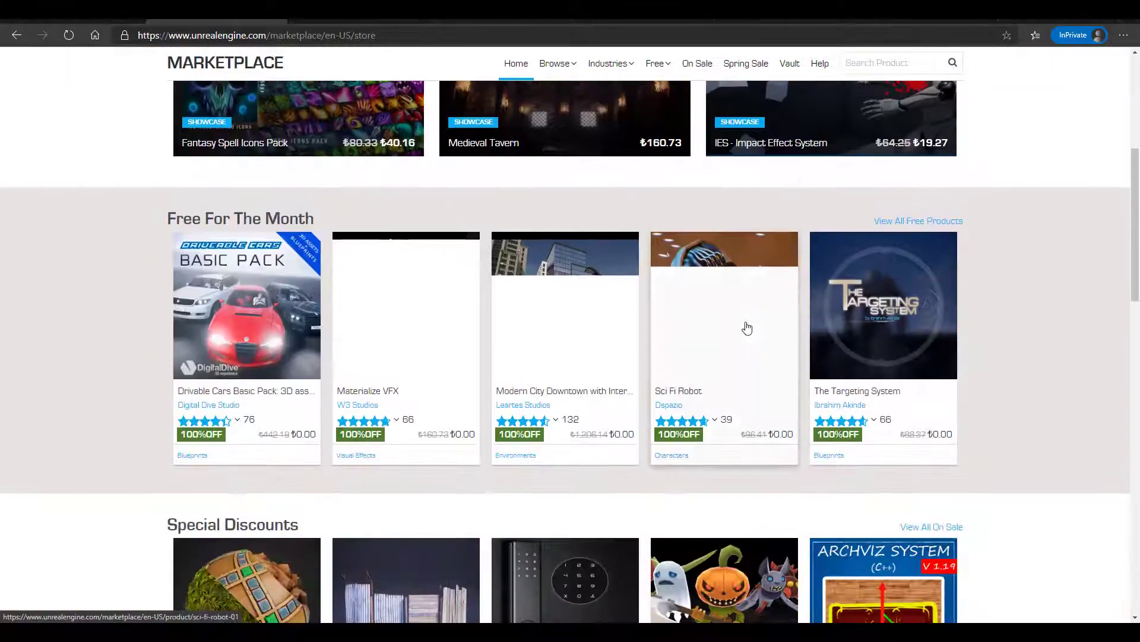
scroll(748, 328, down, 5)
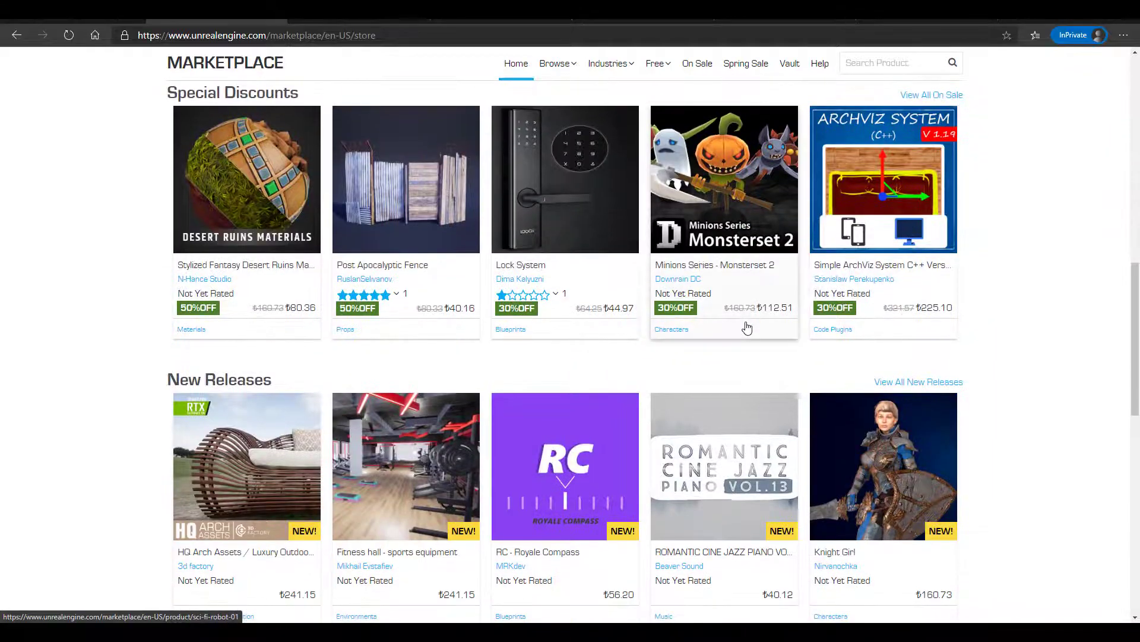
scroll(748, 328, up, 10)
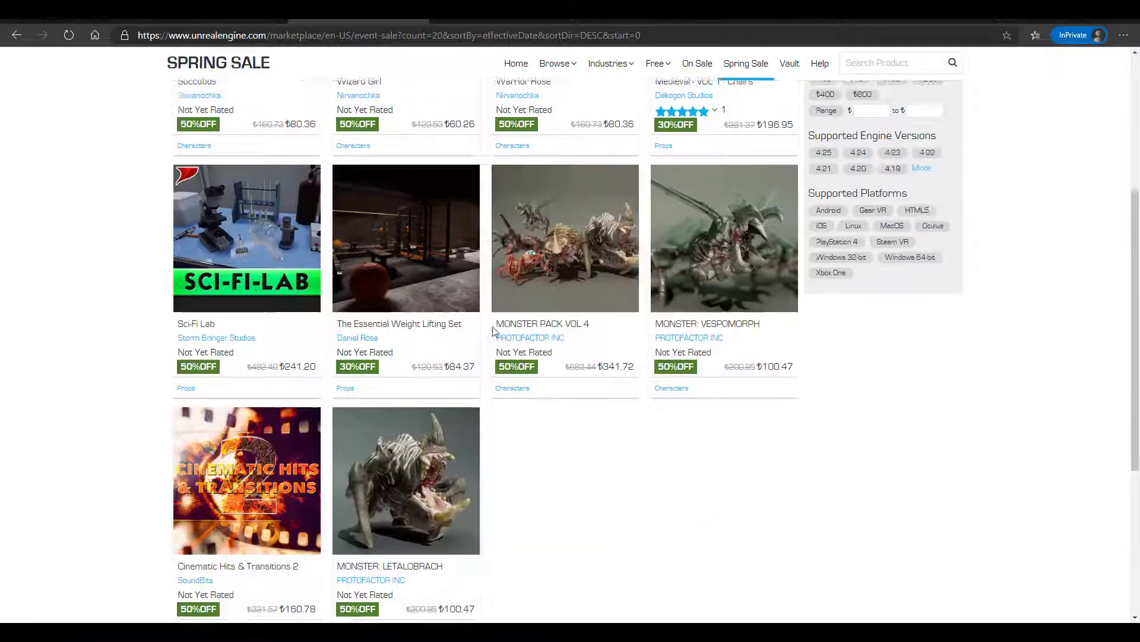
scroll(496, 324, up, 10)
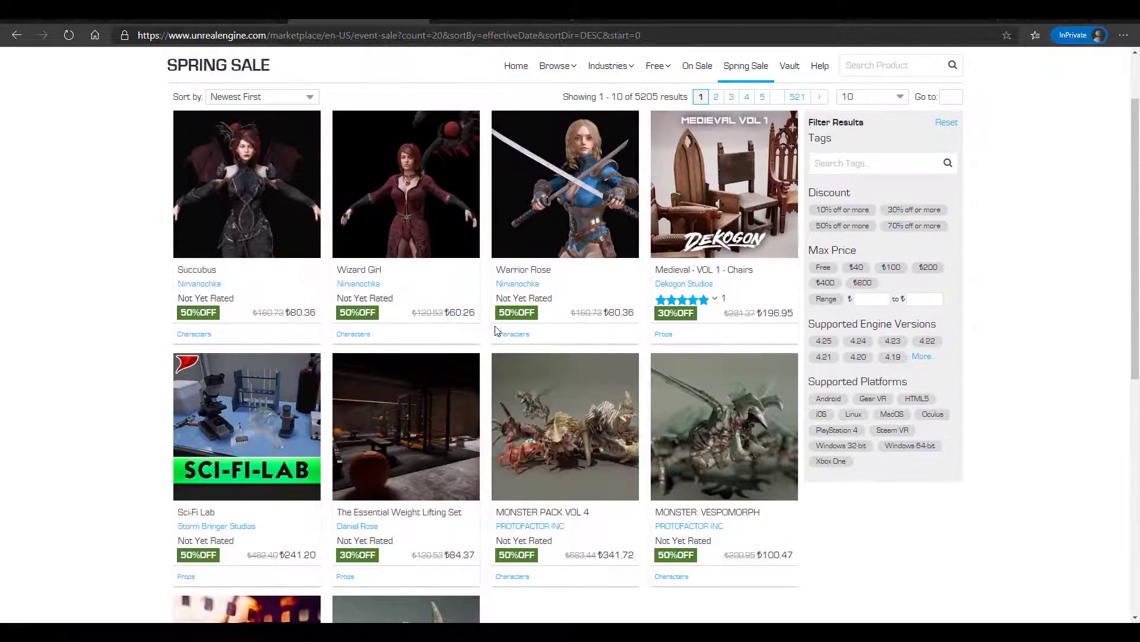
scroll(497, 324, down, 5)
scroll(497, 323, up, 5)
scroll(497, 329, down, 6)
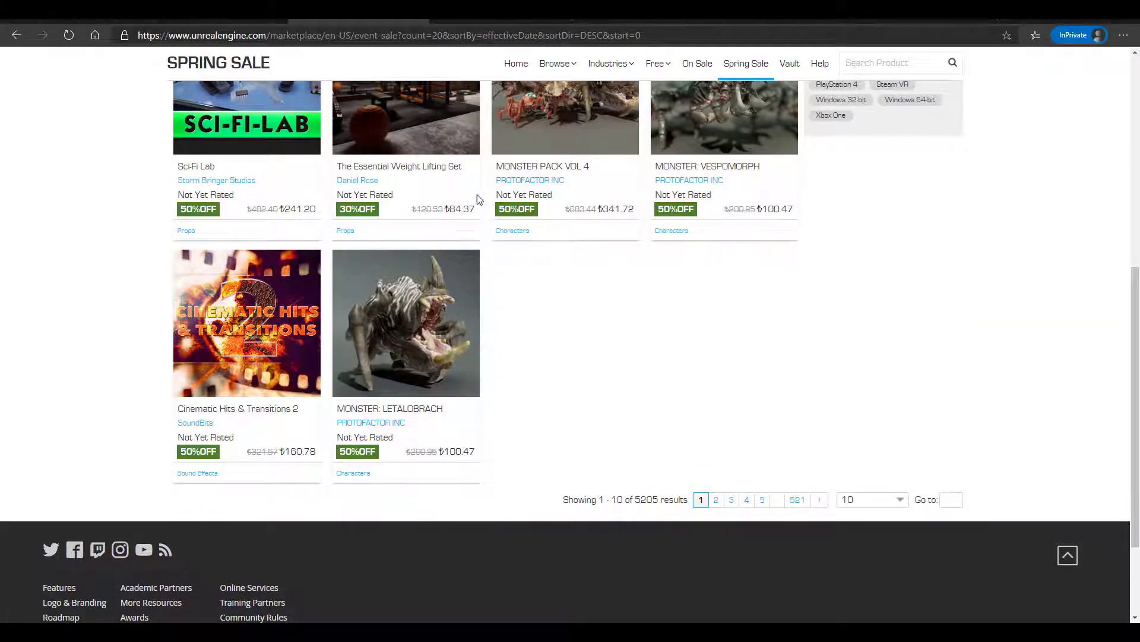
Bring up the Spring Sale product listings at 100 per page.
click(495, 19)
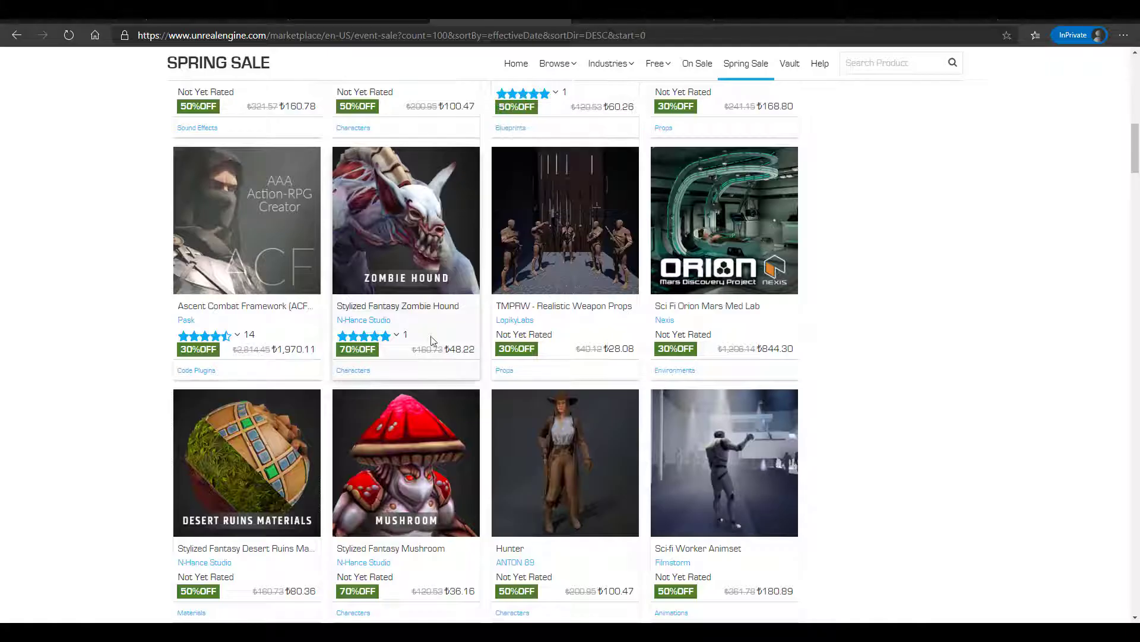
scroll(535, 294, up, 6)
scroll(535, 297, up, 2)
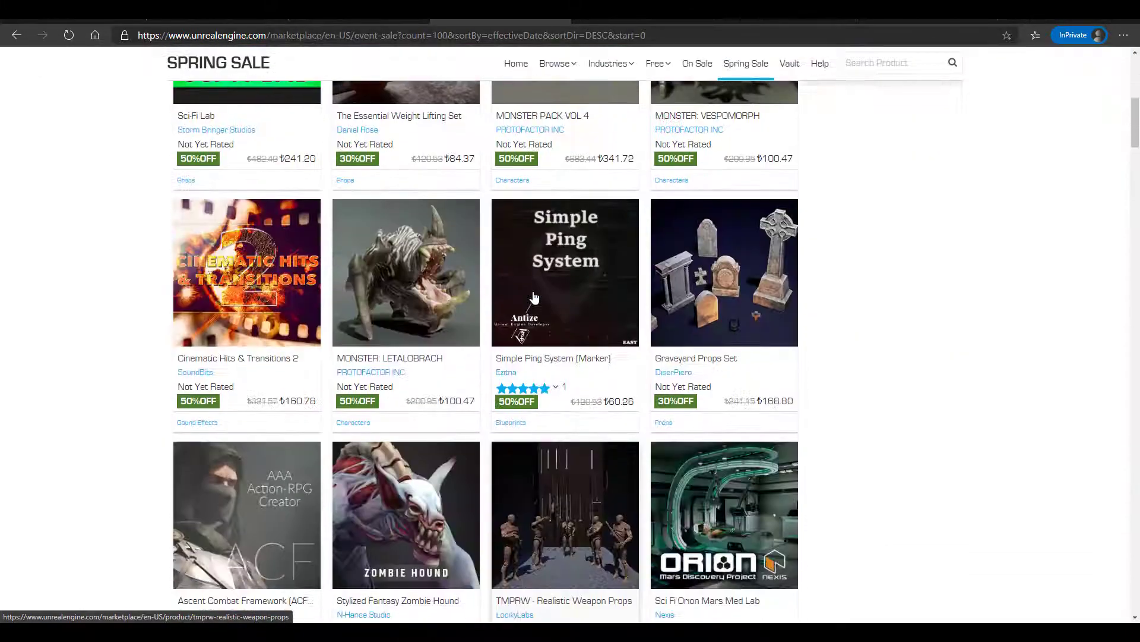
scroll(534, 296, down, 5)
scroll(535, 296, down, 5)
scroll(536, 296, down, 3)
scroll(533, 291, down, 1)
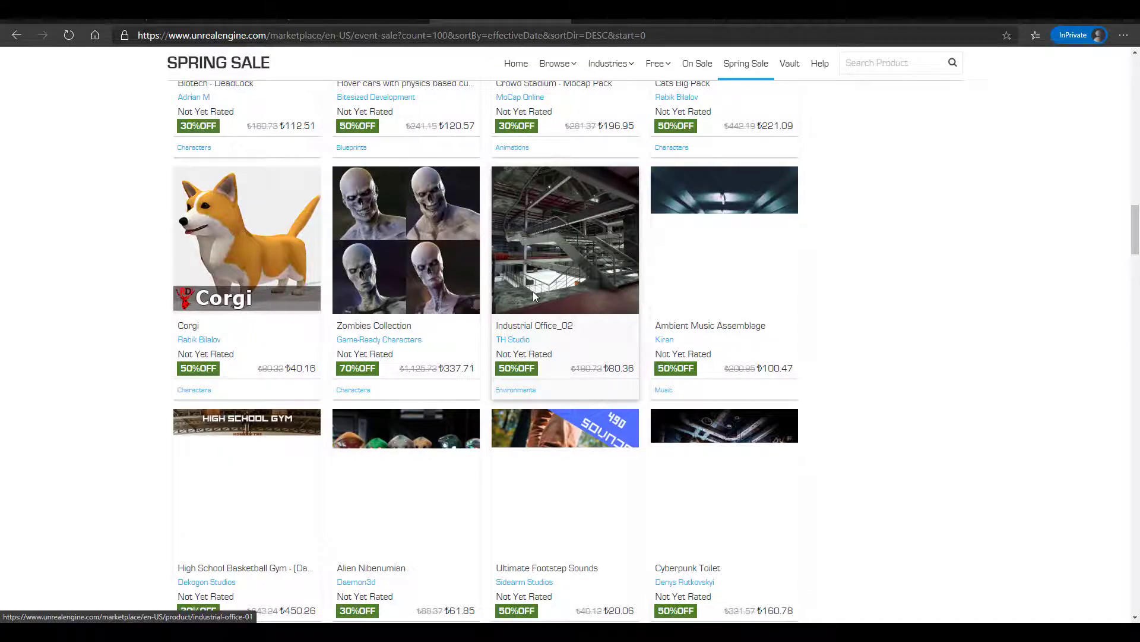
scroll(534, 291, down, 10)
scroll(533, 291, down, 3)
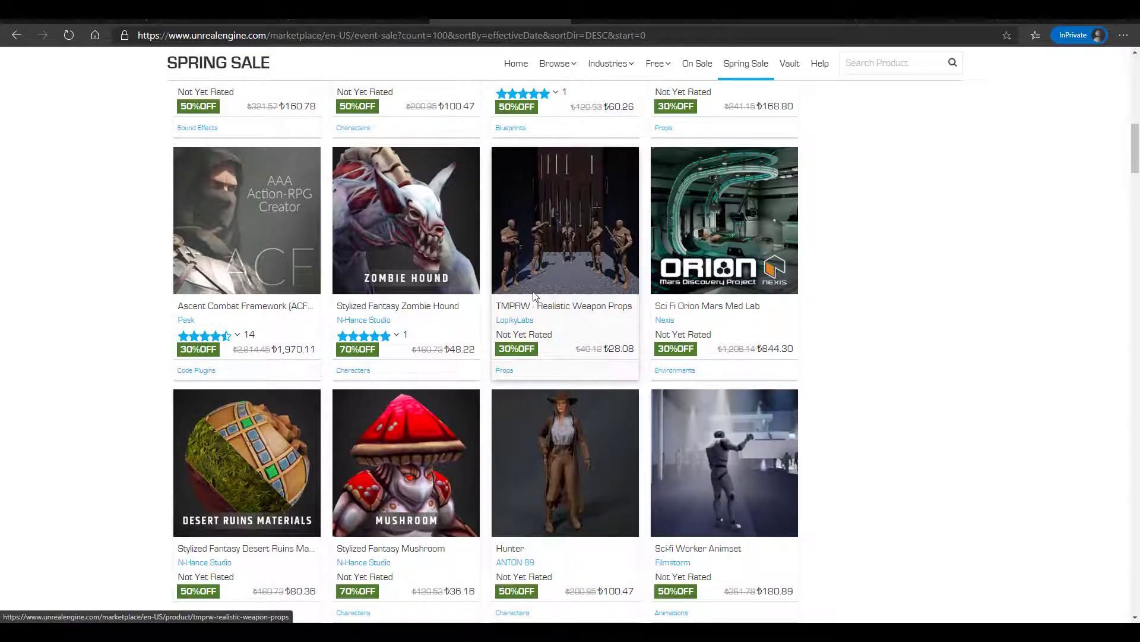
scroll(533, 294, up, 5)
scroll(533, 294, up, 4)
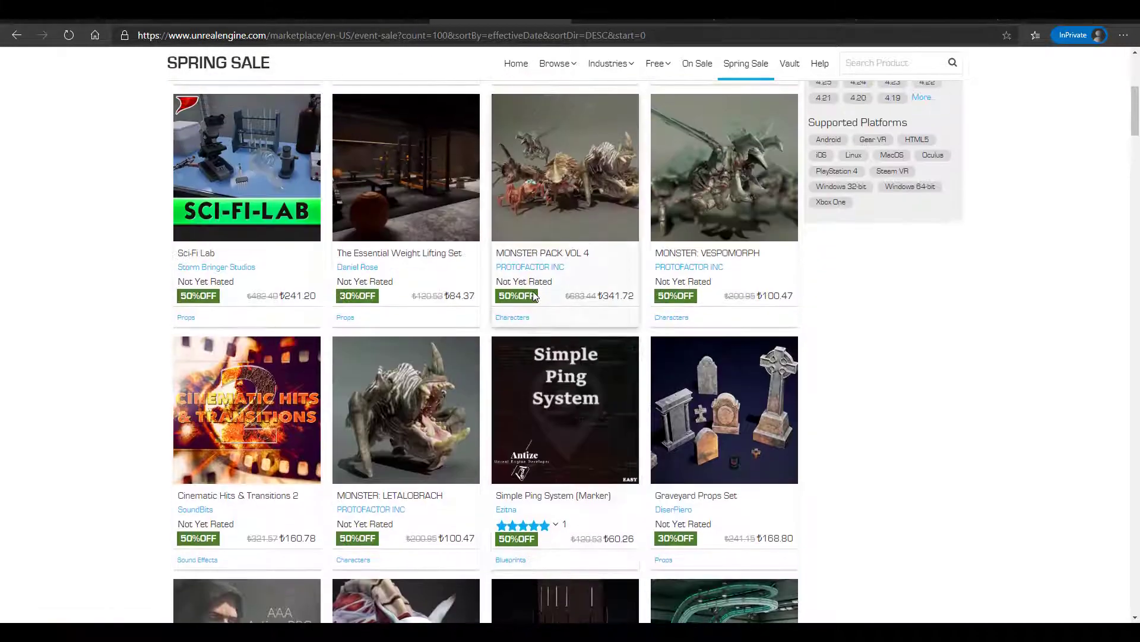
scroll(535, 297, up, 3)
scroll(535, 297, up, 5)
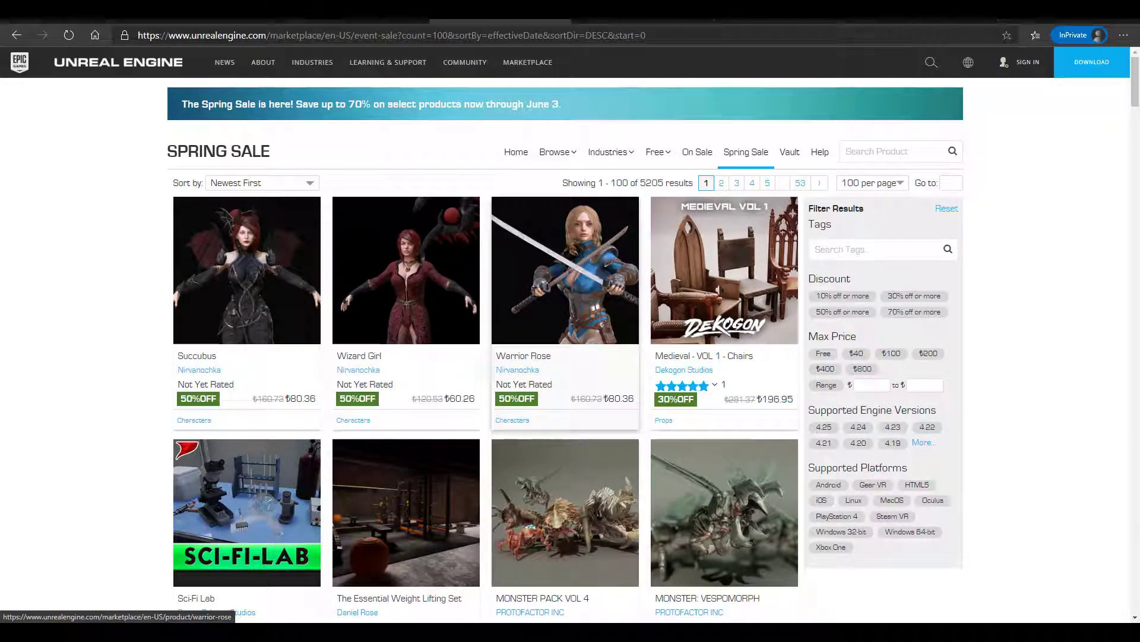
scroll(535, 296, down, 5)
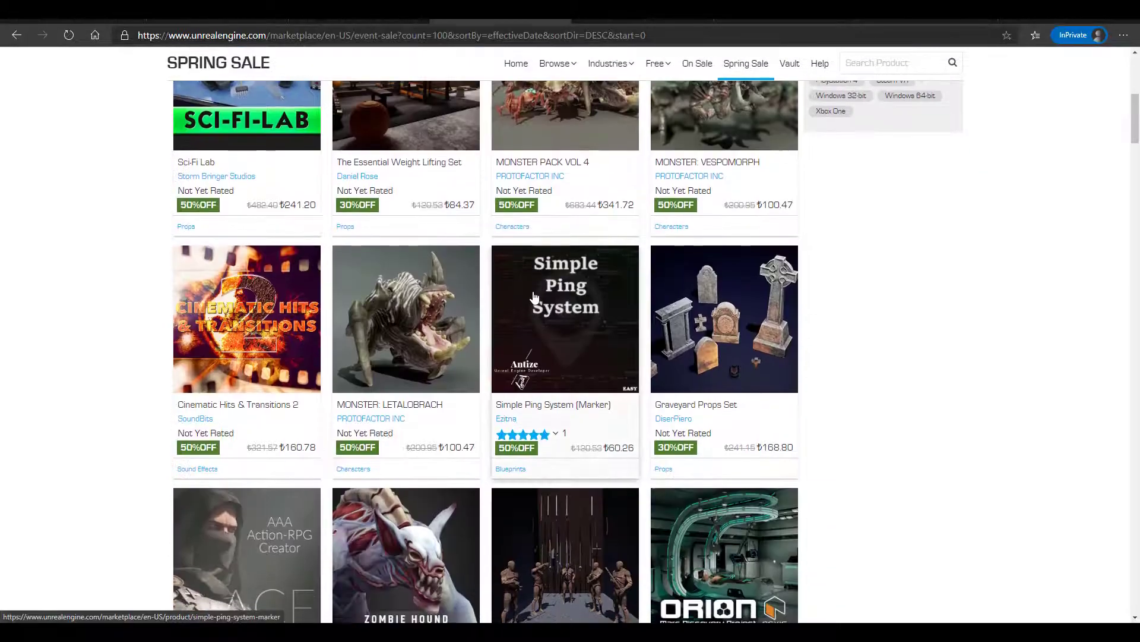
scroll(535, 297, down, 2)
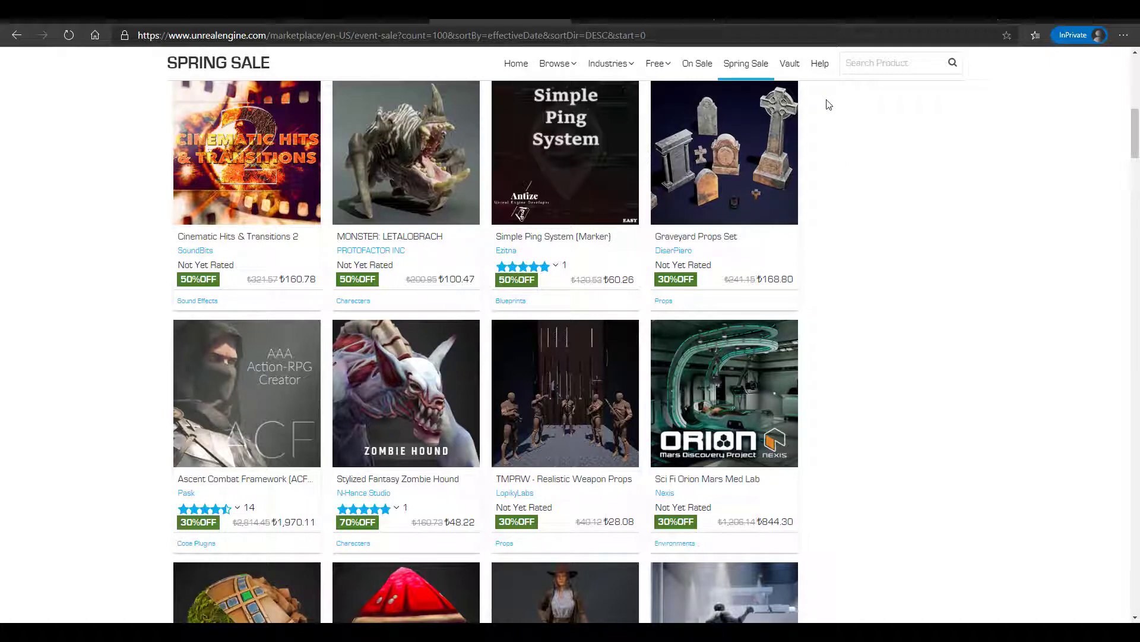
scroll(806, 215, down, 2)
scroll(806, 223, down, 2)
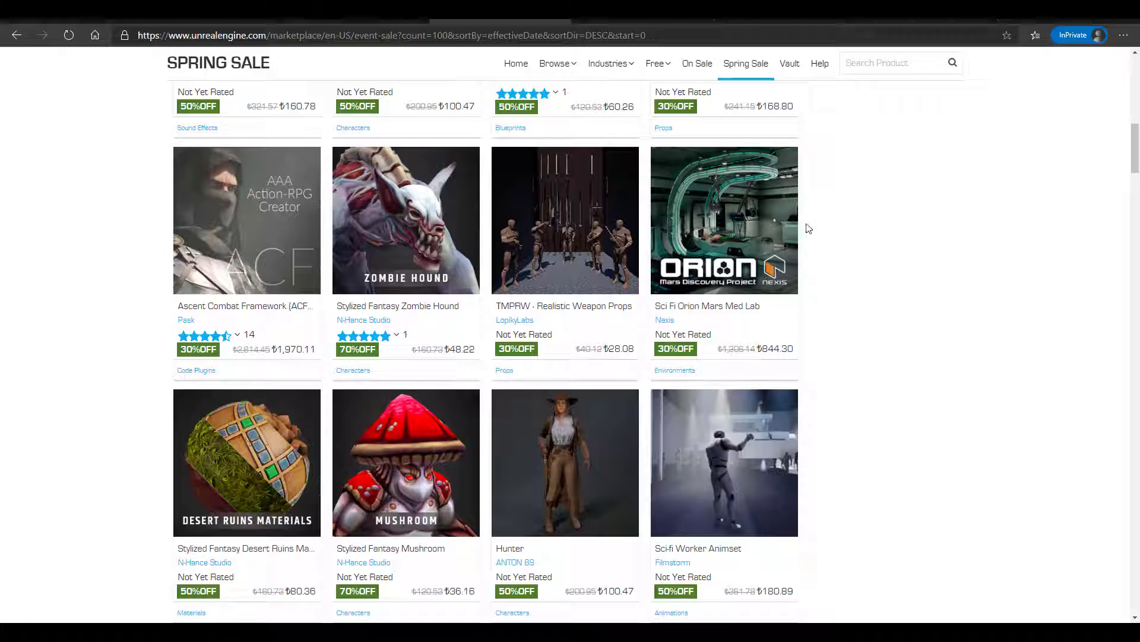
Switch to the Unreal Online Learning free game-development courses article.
click(785, 18)
scroll(723, 372, down, 3)
scroll(723, 372, down, 2)
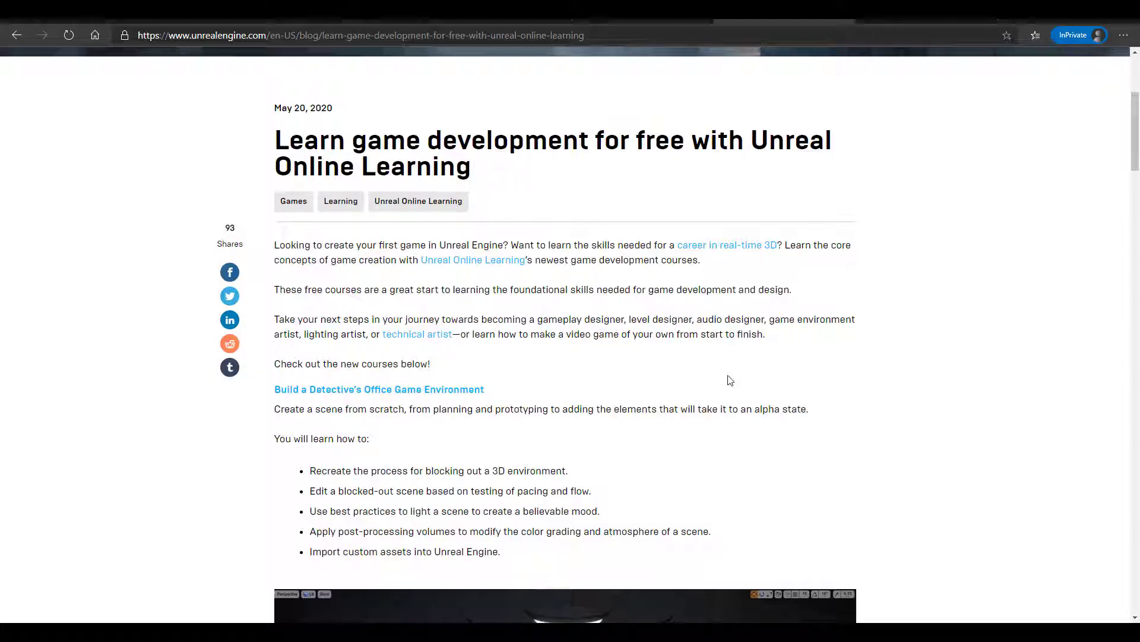
scroll(729, 381, down, 3)
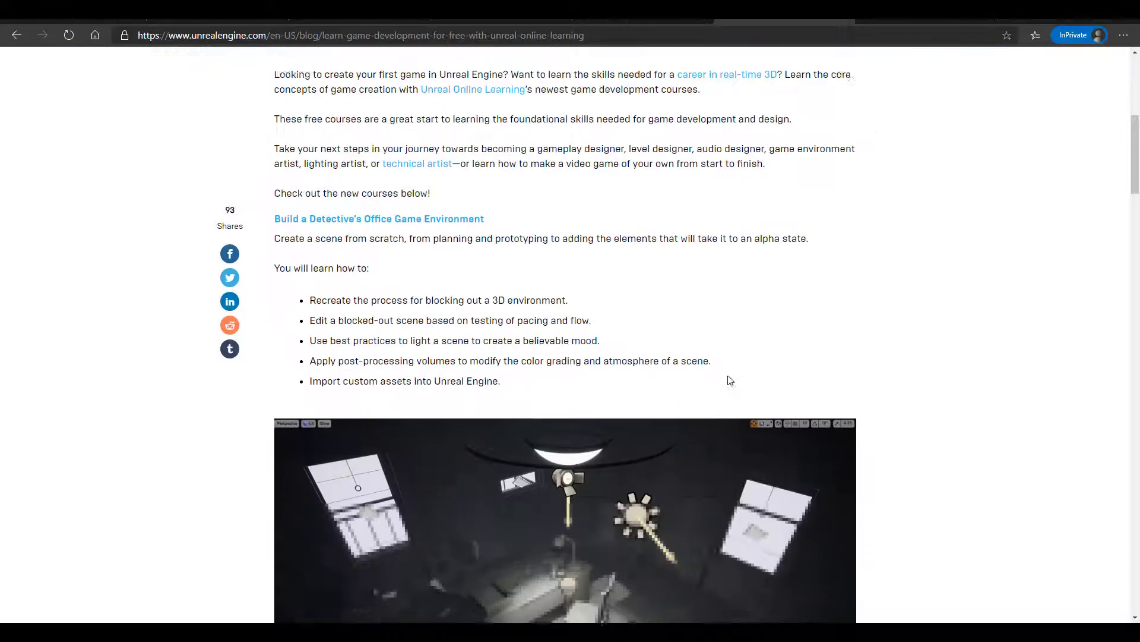
scroll(729, 381, down, 3)
scroll(729, 381, down, 3)
scroll(728, 381, down, 3)
scroll(679, 386, down, 5)
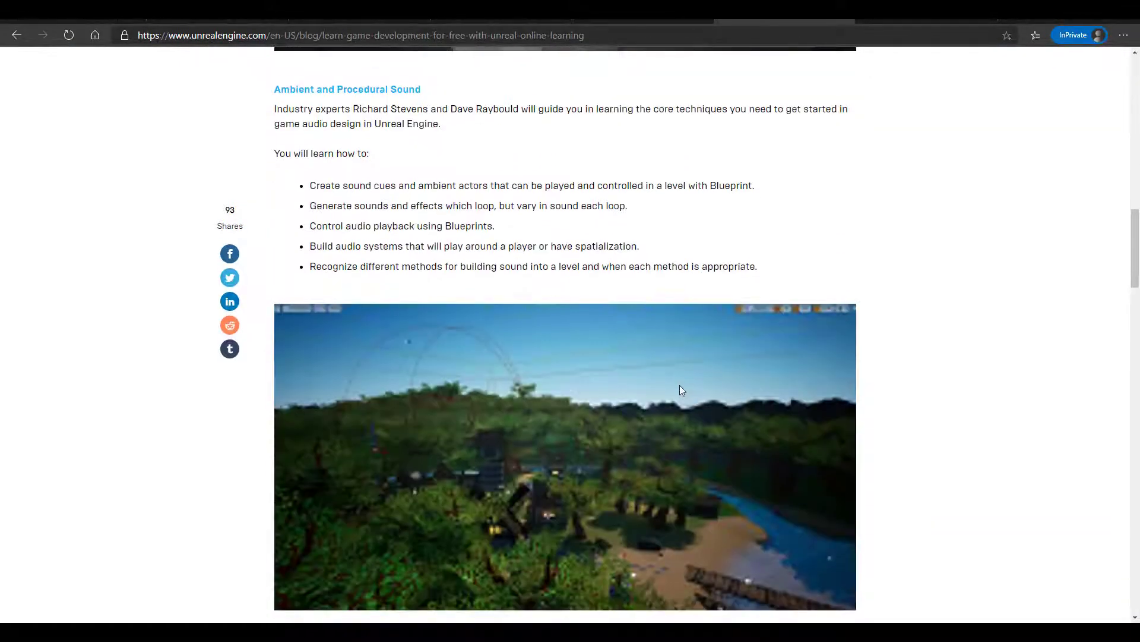
scroll(680, 385, down, 6)
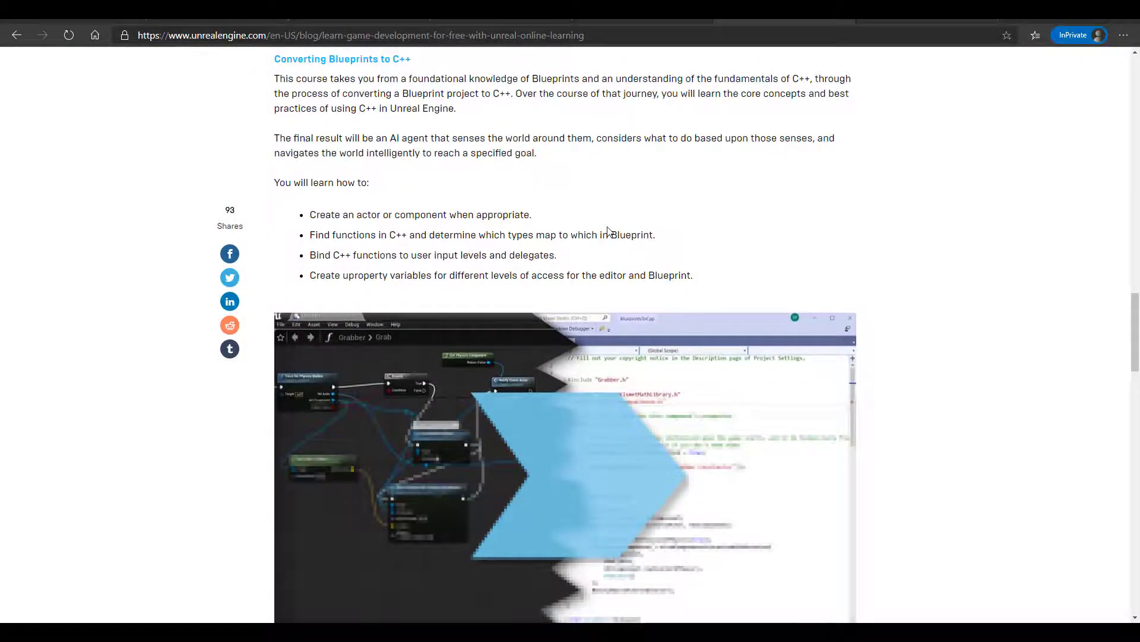
scroll(607, 230, up, 5)
scroll(607, 230, up, 2)
scroll(607, 231, down, 4)
scroll(607, 230, down, 2)
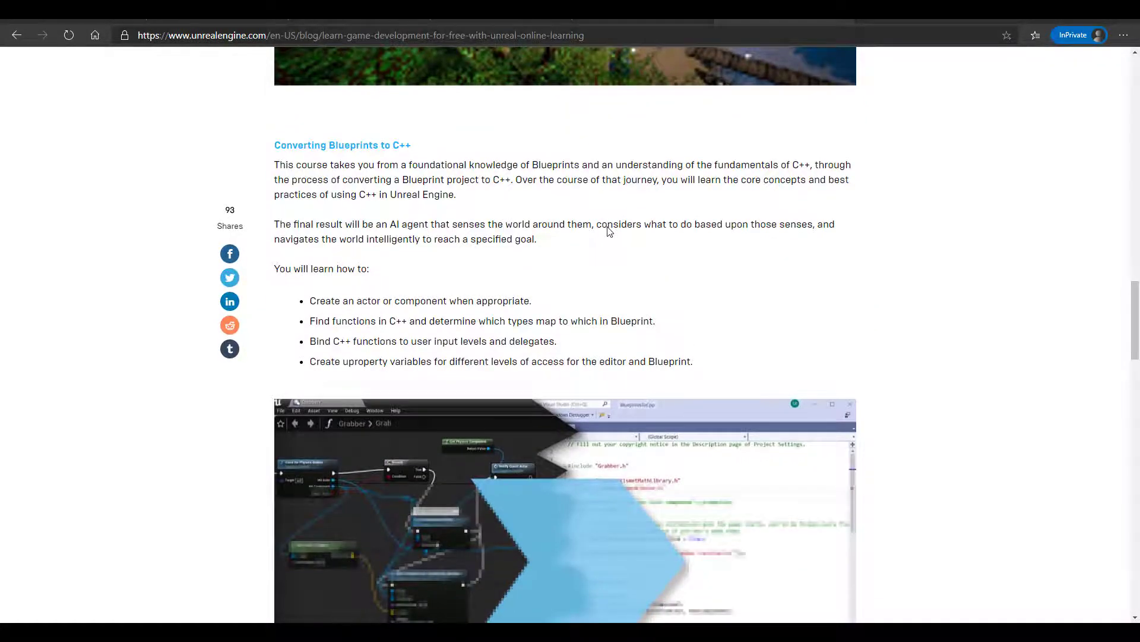
scroll(607, 230, down, 6)
scroll(606, 231, down, 1)
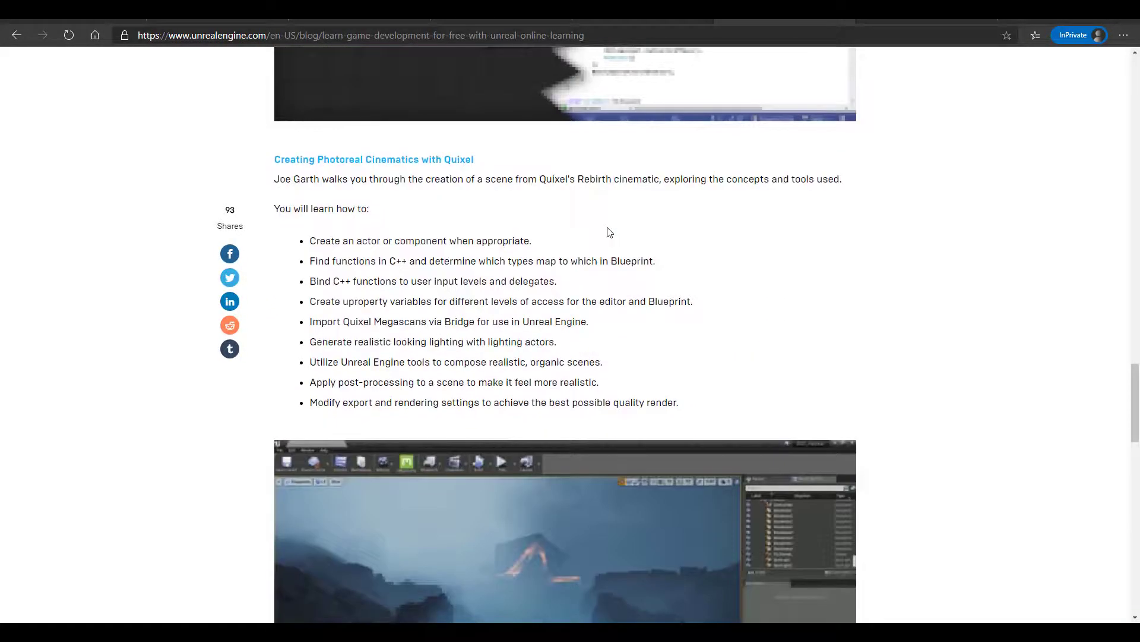
scroll(607, 230, down, 3)
scroll(607, 230, down, 5)
scroll(607, 230, down, 5)
scroll(609, 231, up, 4)
scroll(609, 232, up, 8)
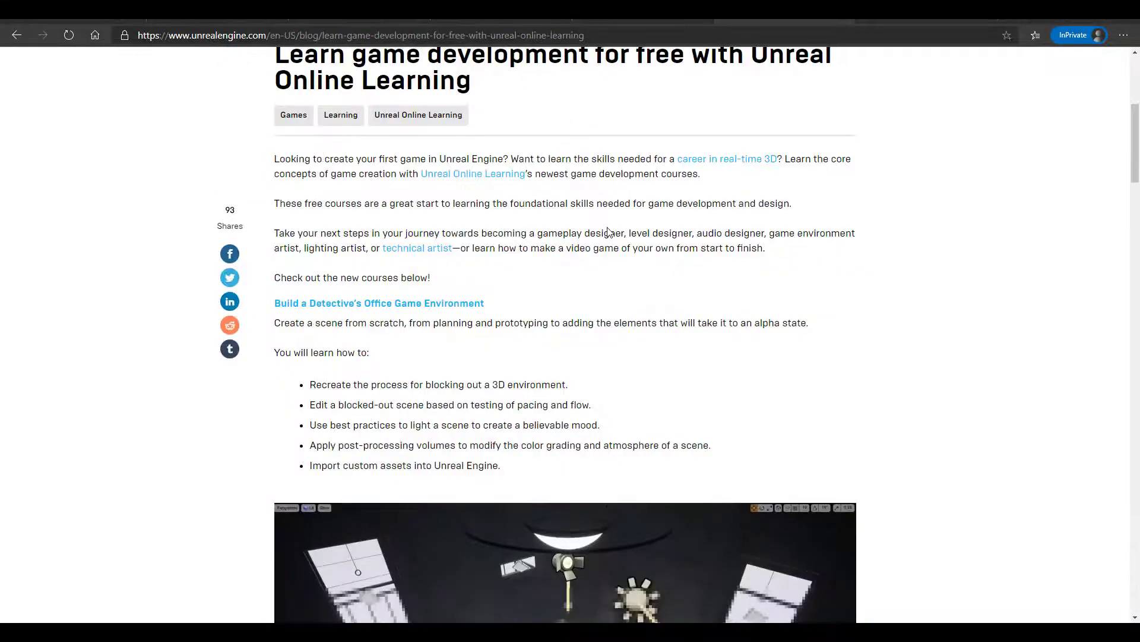
scroll(609, 231, up, 1)
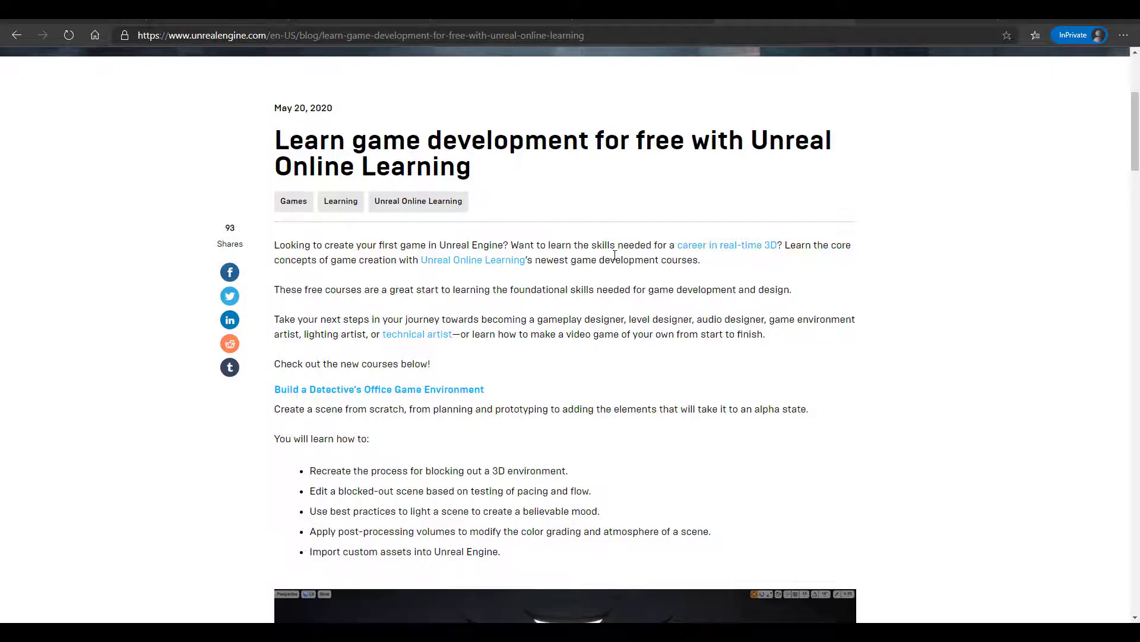
scroll(614, 256, down, 2)
scroll(613, 257, up, 3)
scroll(614, 256, up, 3)
Flip past Finding Funding, Online Learning, Epic Store and Spring Sale tabs to the count=100 listings.
click(645, 18)
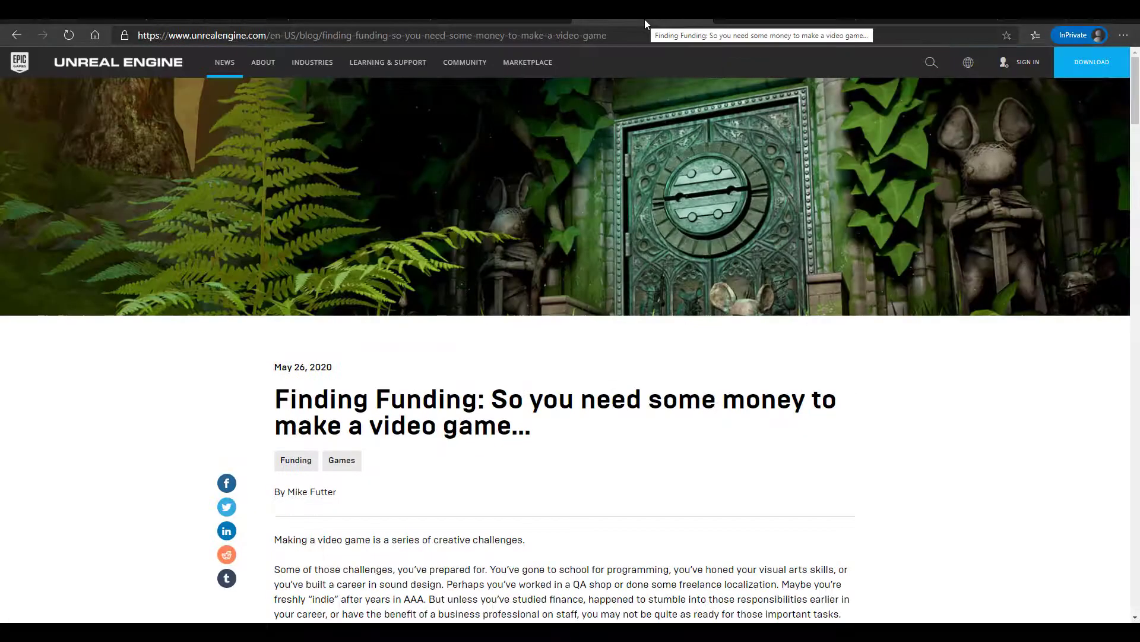
click(751, 19)
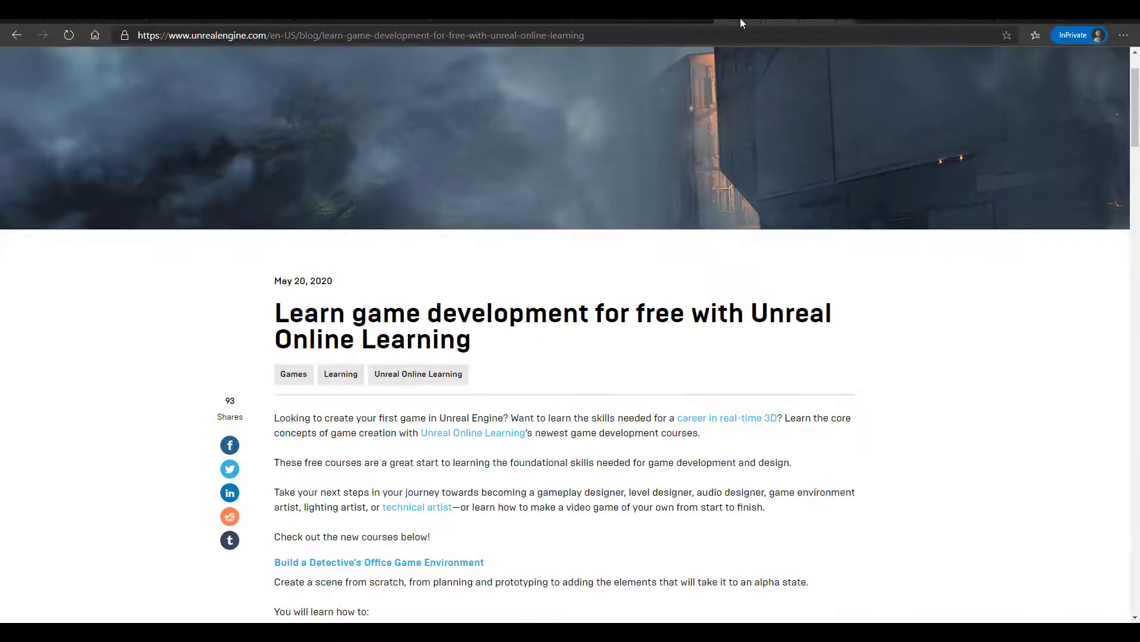
click(891, 19)
scroll(493, 304, down, 5)
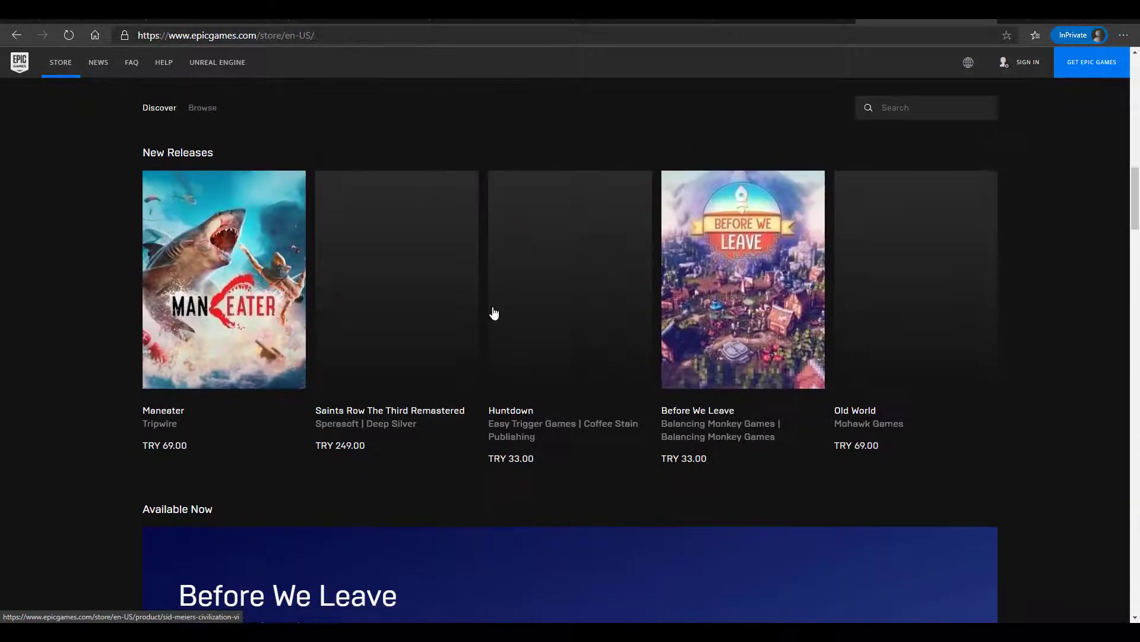
scroll(492, 304, down, 5)
click(136, 20)
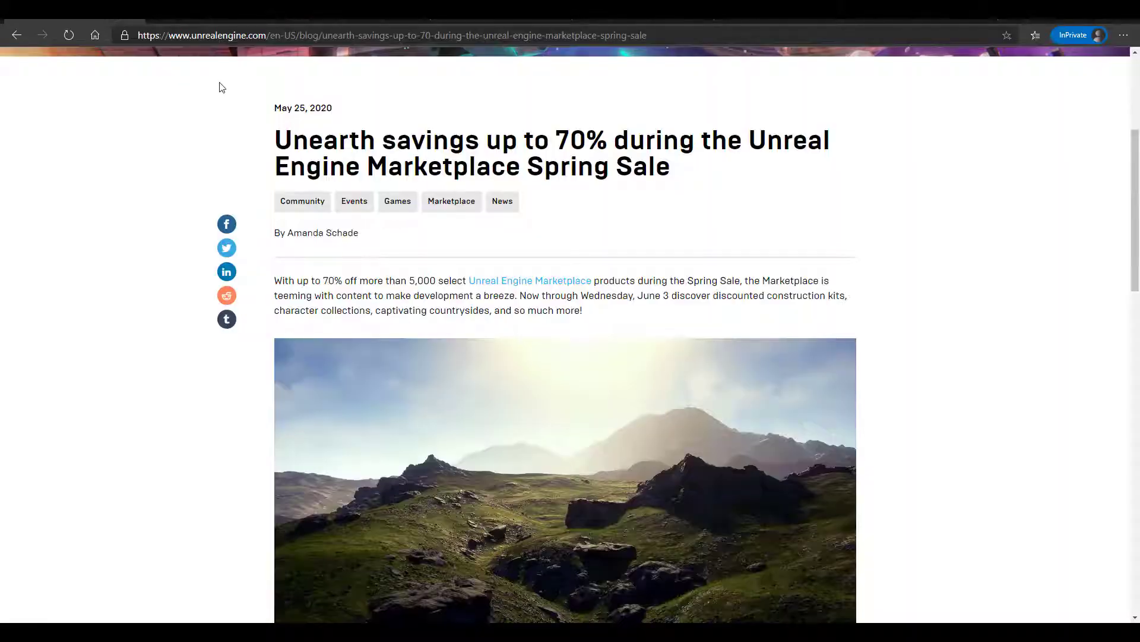
click(335, 22)
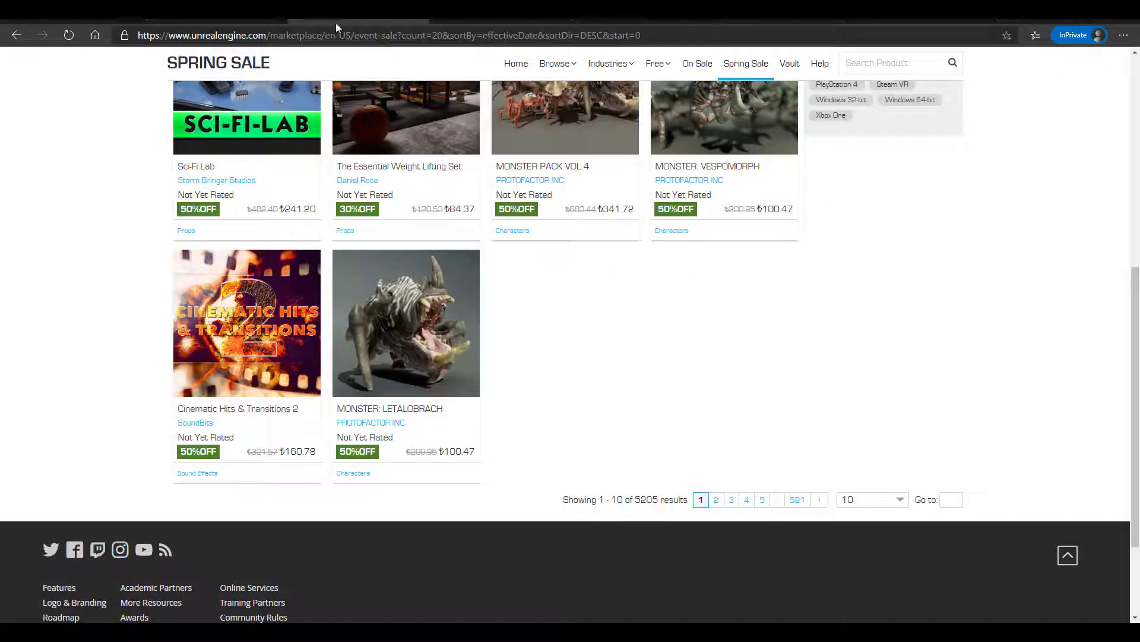
click(496, 22)
scroll(479, 267, up, 5)
scroll(478, 267, up, 5)
scroll(479, 268, up, 3)
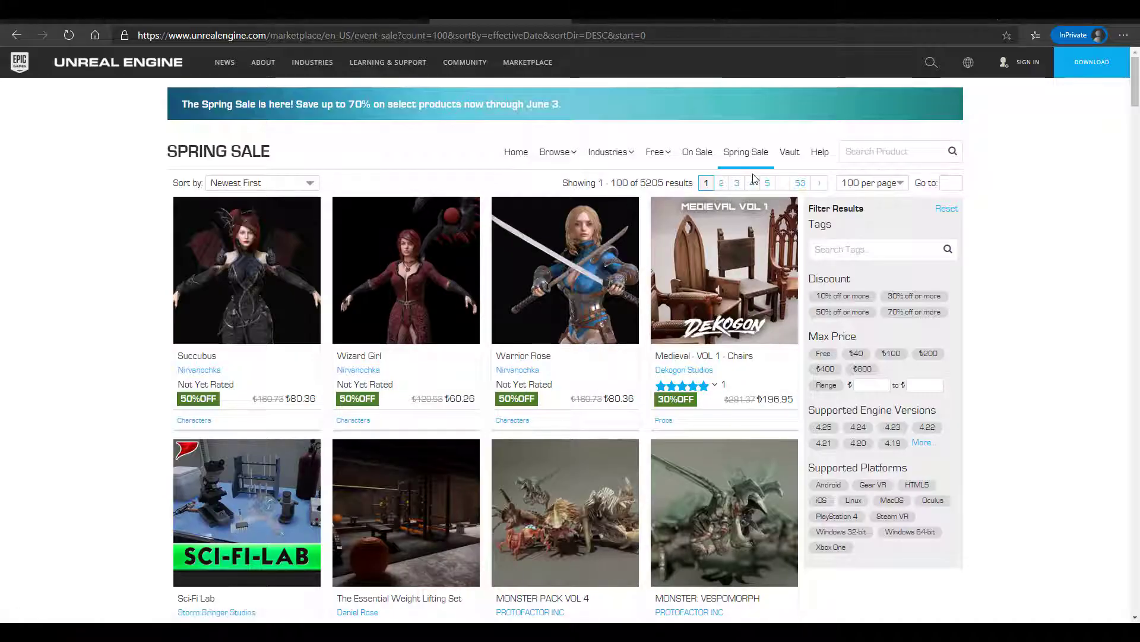
scroll(713, 312, down, 5)
scroll(678, 268, down, 3)
scroll(667, 258, down, 1)
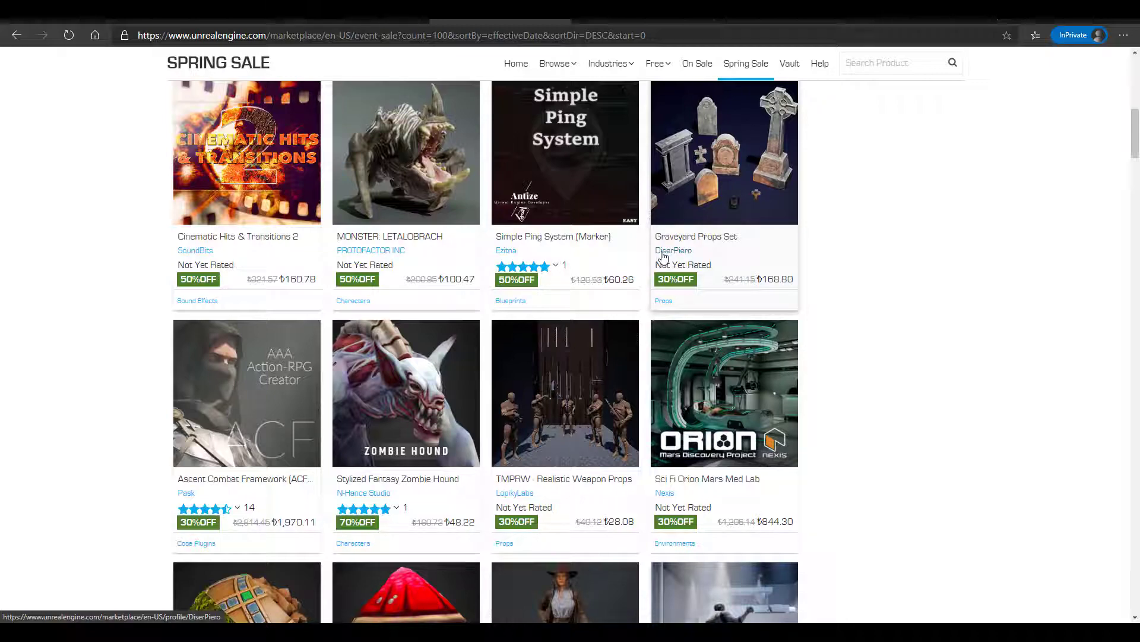
scroll(663, 256, down, 3)
scroll(544, 347, down, 3)
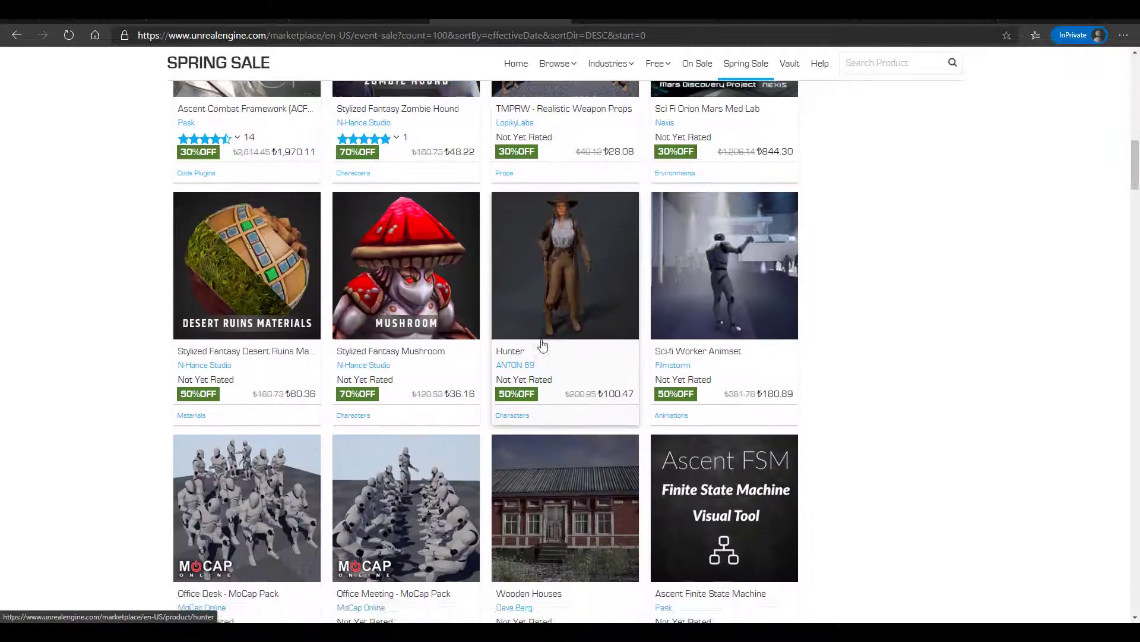
scroll(543, 347, down, 4)
scroll(543, 347, down, 3)
scroll(544, 346, down, 2)
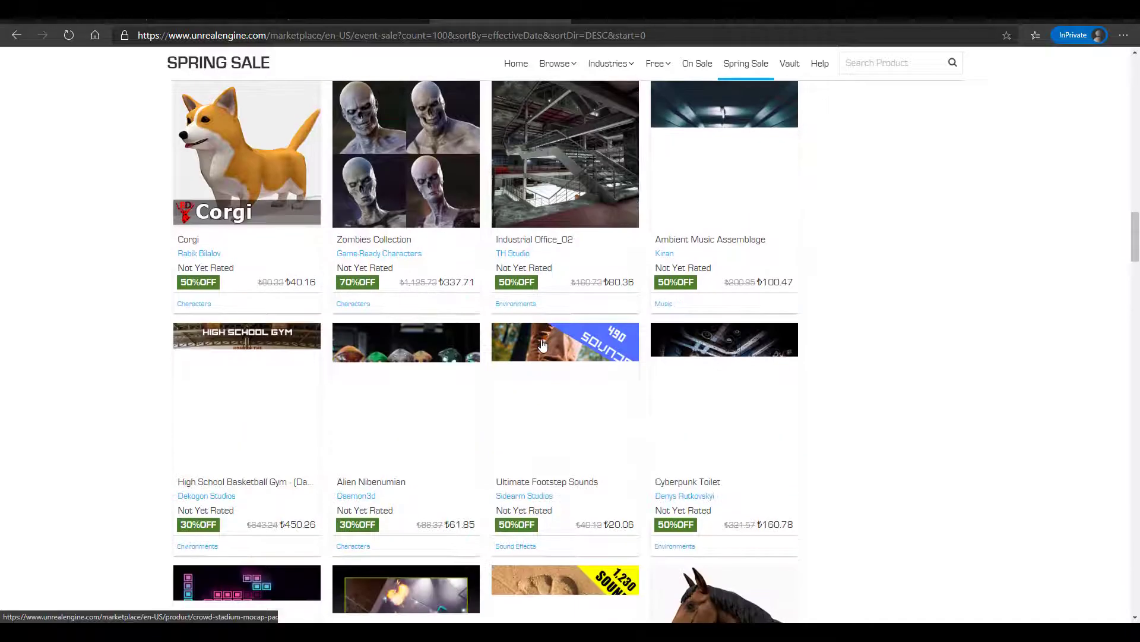
scroll(543, 347, down, 3)
scroll(544, 347, down, 2)
scroll(544, 347, down, 2)
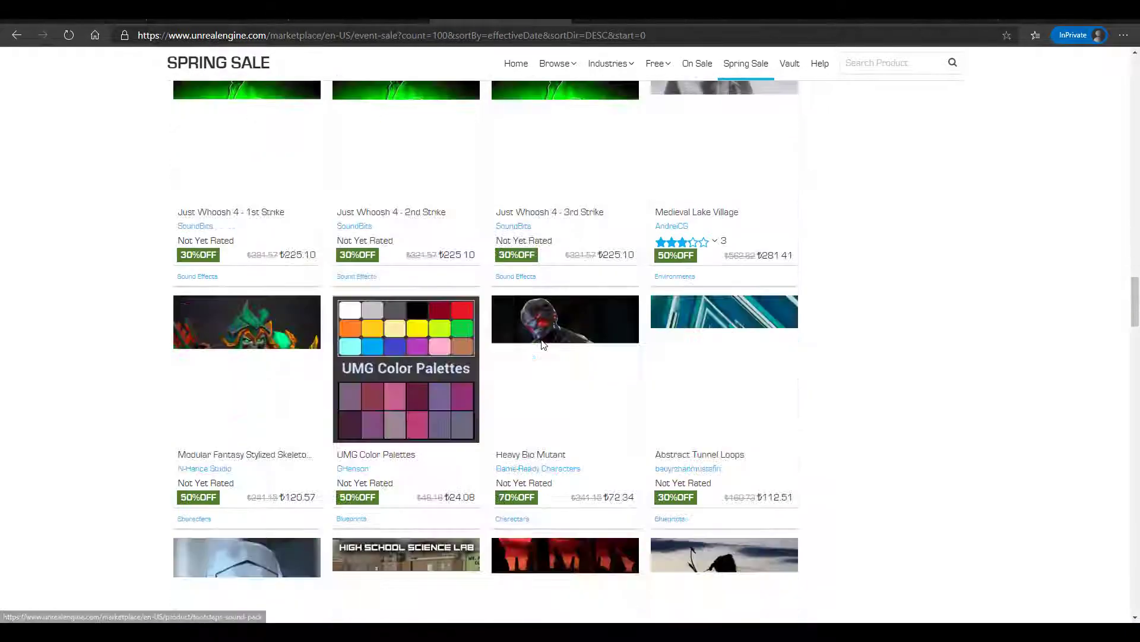